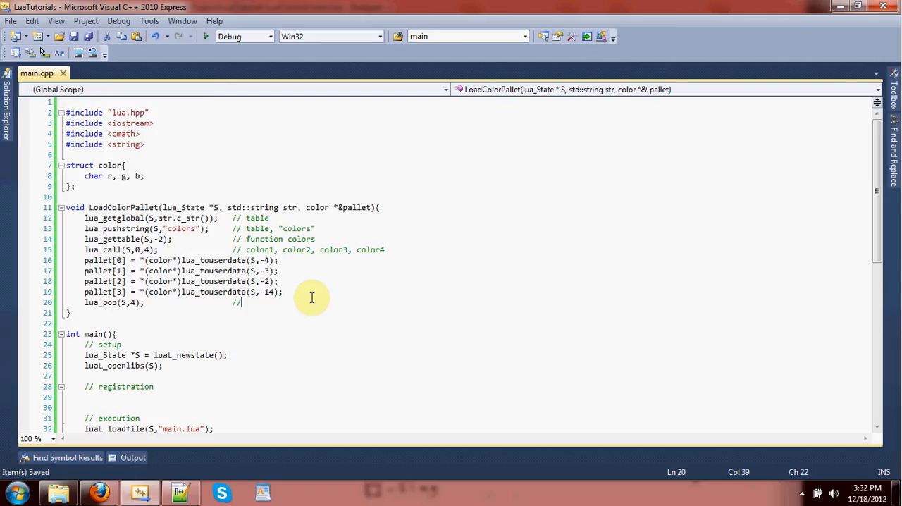
Step: Start an int LUA_MakeColor(lua_State *S) function stub below LoadColorPallet and save
double_click(224, 260)
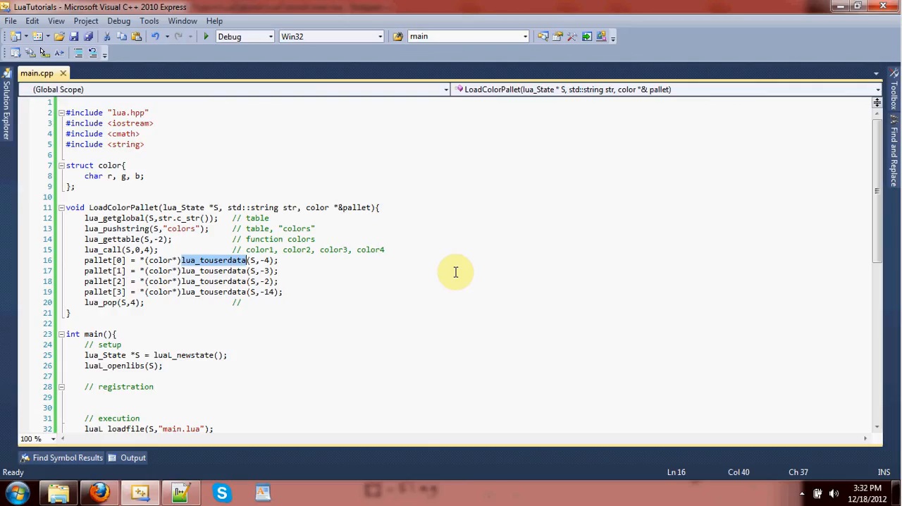
left_click(209, 322)
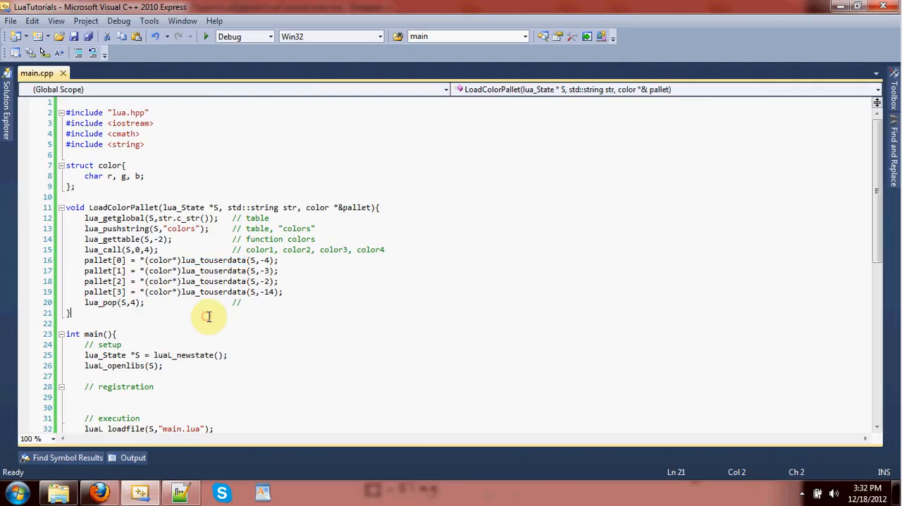
key("Return")
key("Return")
type("int LU")
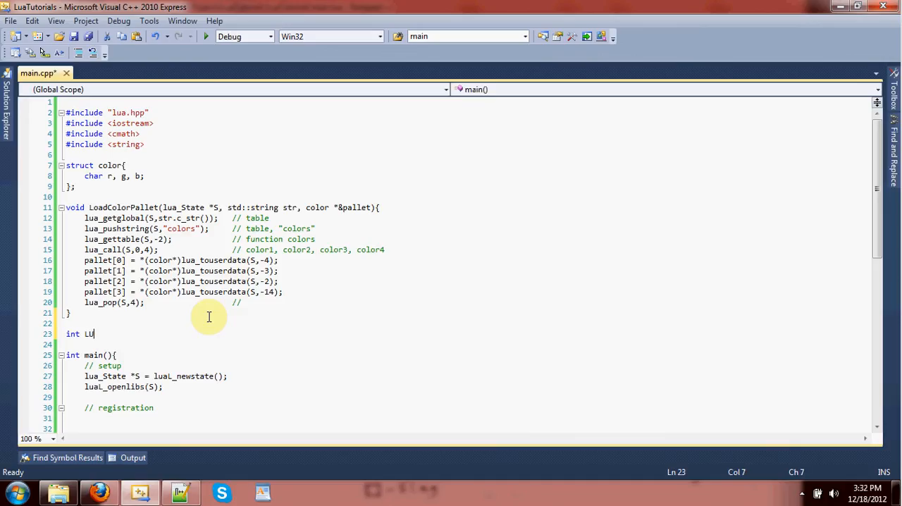
type("A_MakeColor(l")
type("ua_State")
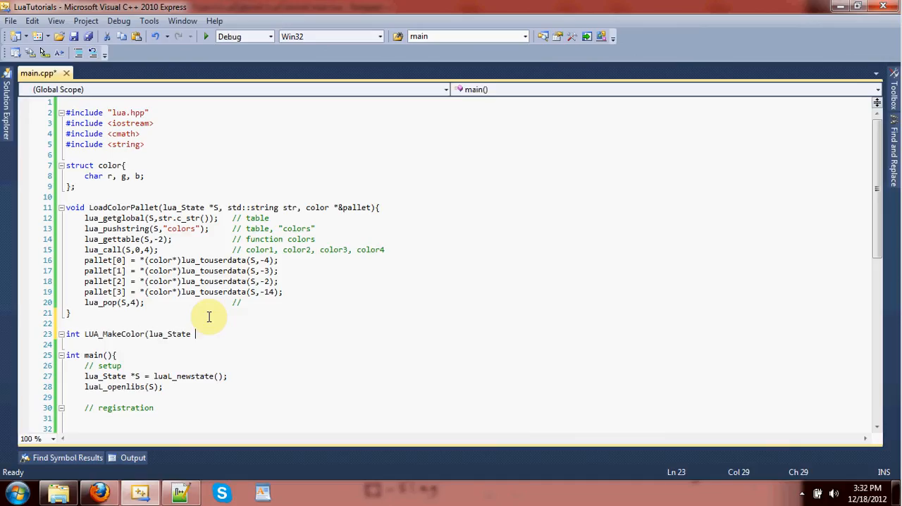
type("*S){")
key("Return")
type("}")
key("ctrl+s")
key("Up")
type("return 1;")
Step: Save main.cpp and leave an empty body line above return 1 in LUA_MakeColor
key("ctrl+s")
key("Up")
key("End")
key("Return")
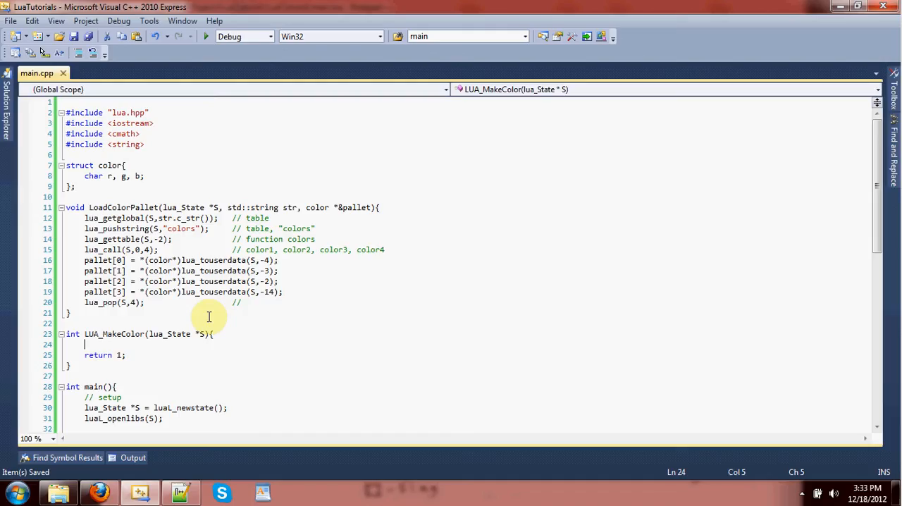
Step: Add int LUA_DestroyColor(lua_State *S) returning 0 after LUA_MakeColor, save, and return to the MakeColor body
key("Down")
key("Down")
key("Return")
key("Return")
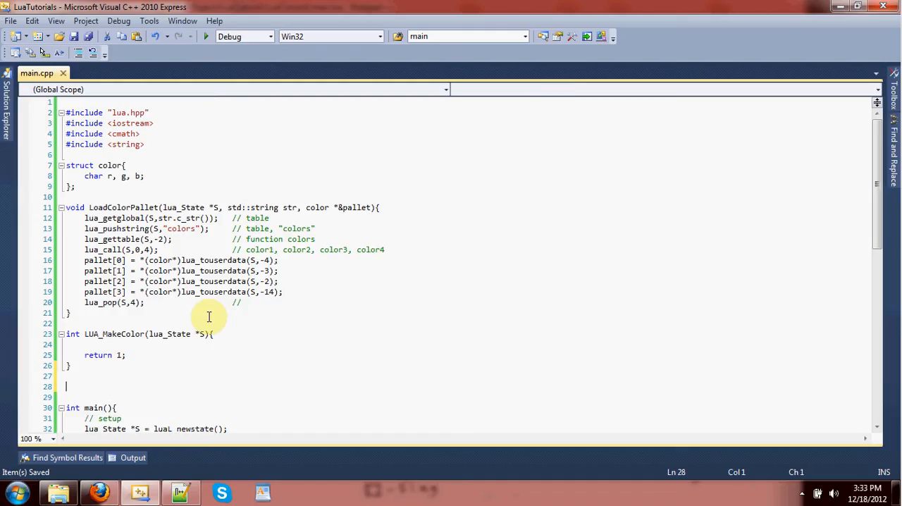
type("int LUA_DestroyColor(lua_State *S){")
key("Return")
key("Return")
type("}")
key("Up")
key("Tab")
key("ctrl+s")
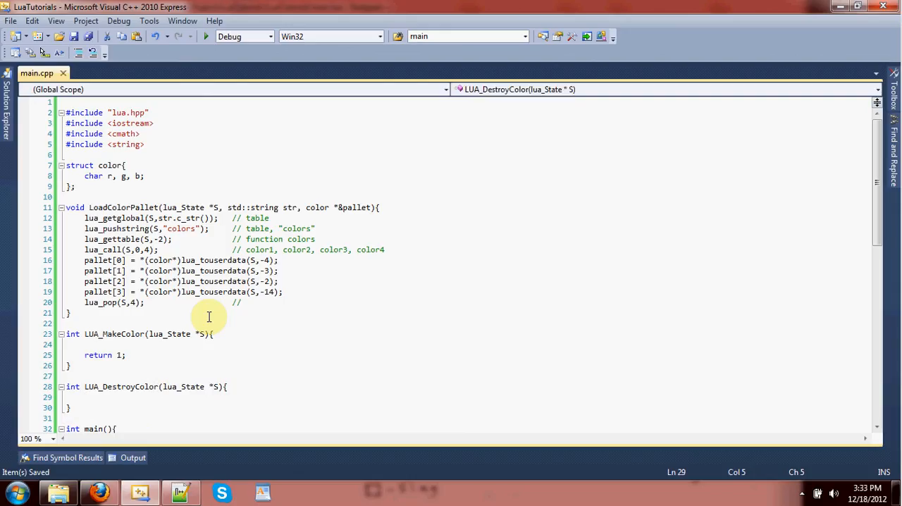
type("return 0;")
key("Up")
key("Up")
key("Up")
key("Up")
key("Up")
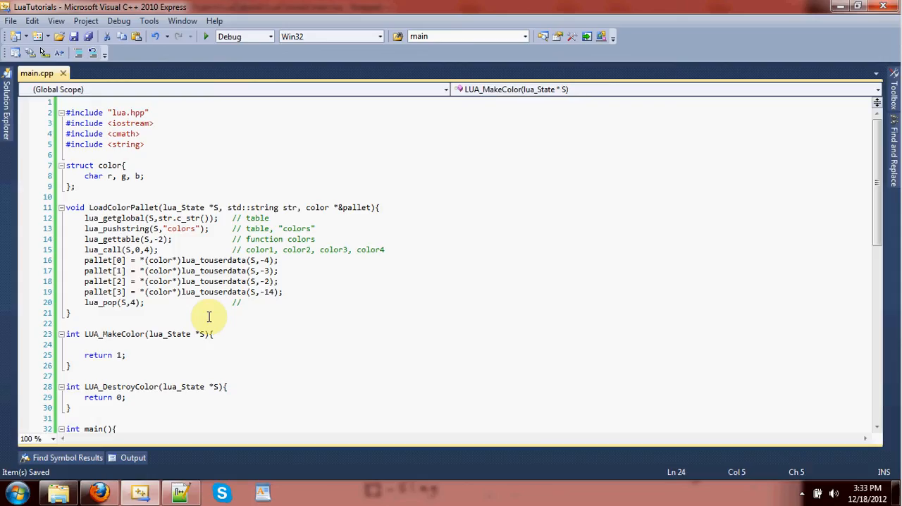
type("Lua")
Step: Write color *p = new color; as the first line of LUA_MakeColor and save
key("BackSpace")
type("a")
key("BackSpace")
key("BackSpace")
key("BackSpace")
type("color *p = ")
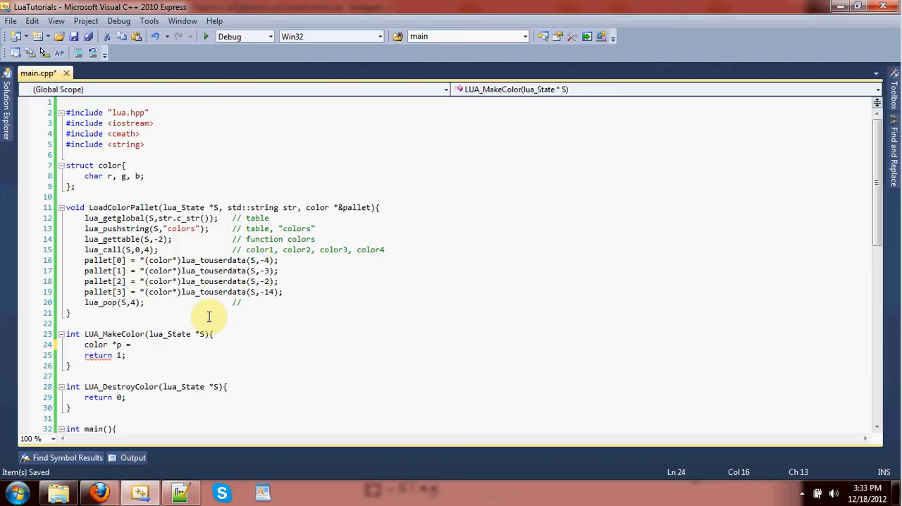
type("(color*)")
key("BackSpace")
key("BackSpace")
key("BackSpace")
key("BackSpace")
key("BackSpace")
key("BackSpace")
key("BackSpace")
type("new color")
type("(")
type(");")
key("ctrl+s")
key("Left")
key("BackSpace")
key("BackSpace")
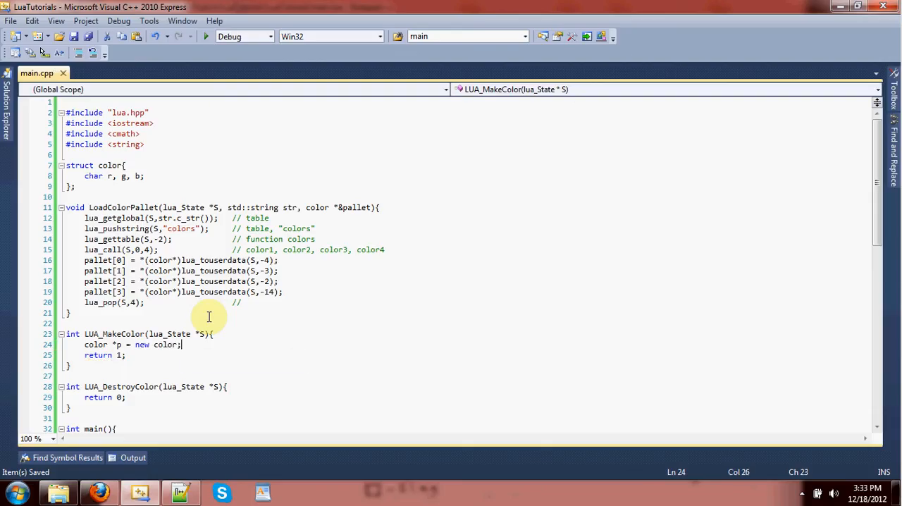
key("End")
key("Return")
type("p->r = lua_toint")
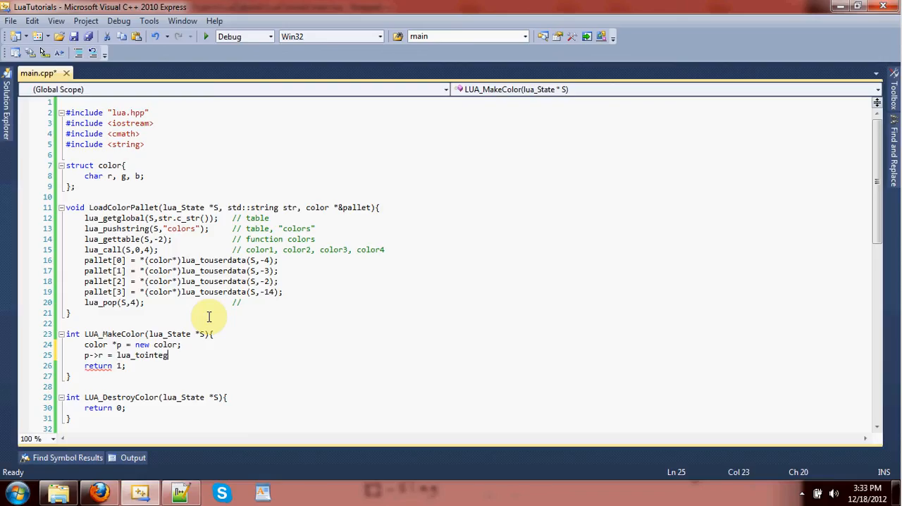
type("eger(S,1);")
Step: Add three p->r = lua_tointeger(S,n); lines for stack indices 1, 2 and 3, and save
key("shift+Home")
key("ctrl+c")
key("End")
key("Return")
key("ctrl+v")
key("Return")
key("ctrl+v")
key("Up")
type("2")
key("Delete")
key("Down")
key("Delete")
type("3")
key("ctrl+s")
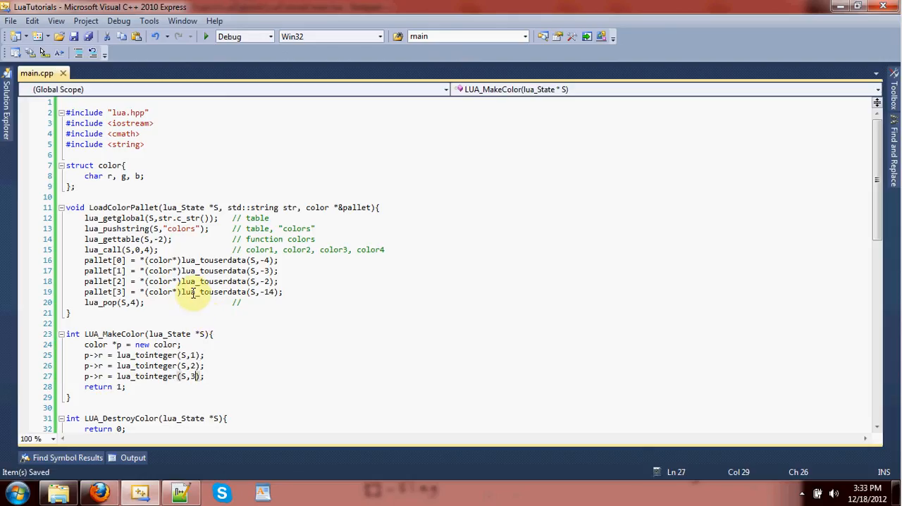
double_click(161, 238)
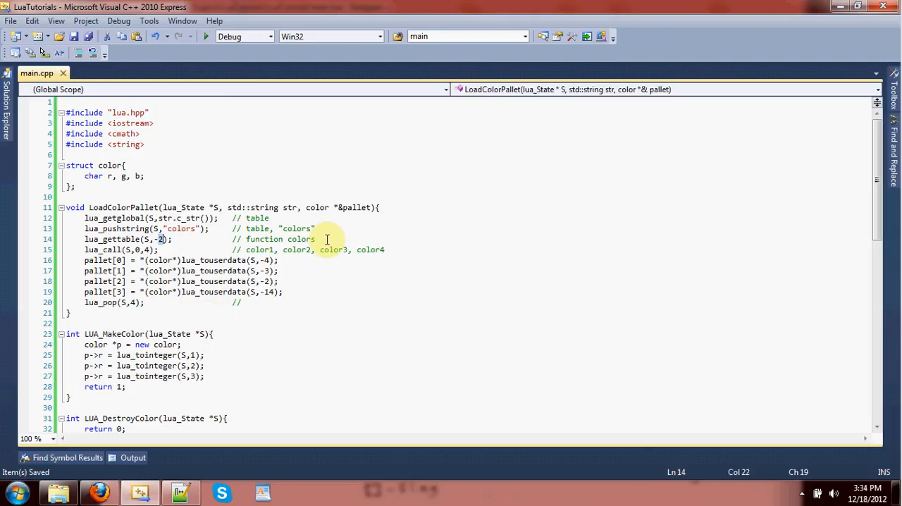
left_click(186, 355)
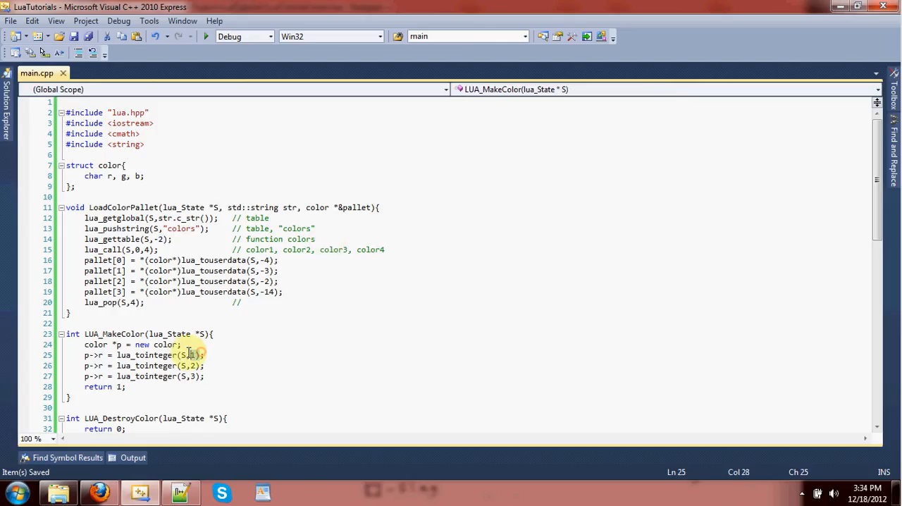
left_click(219, 351)
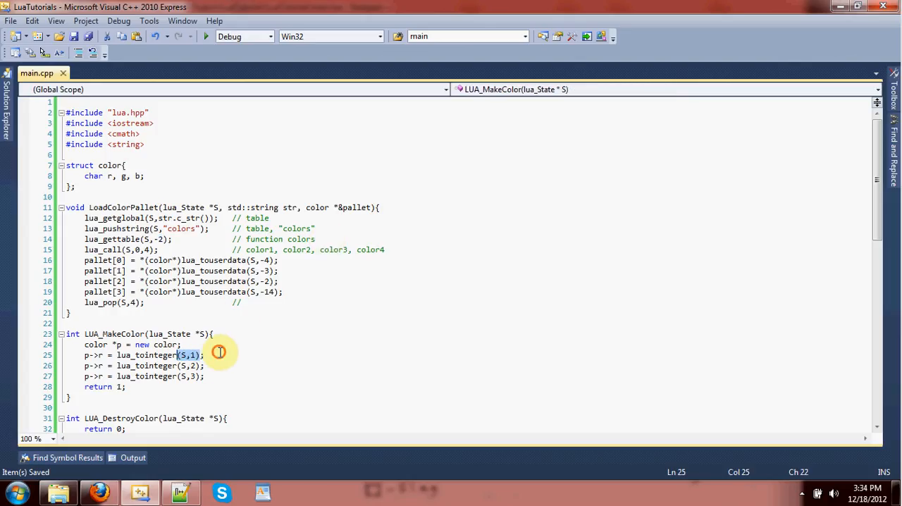
double_click(115, 333)
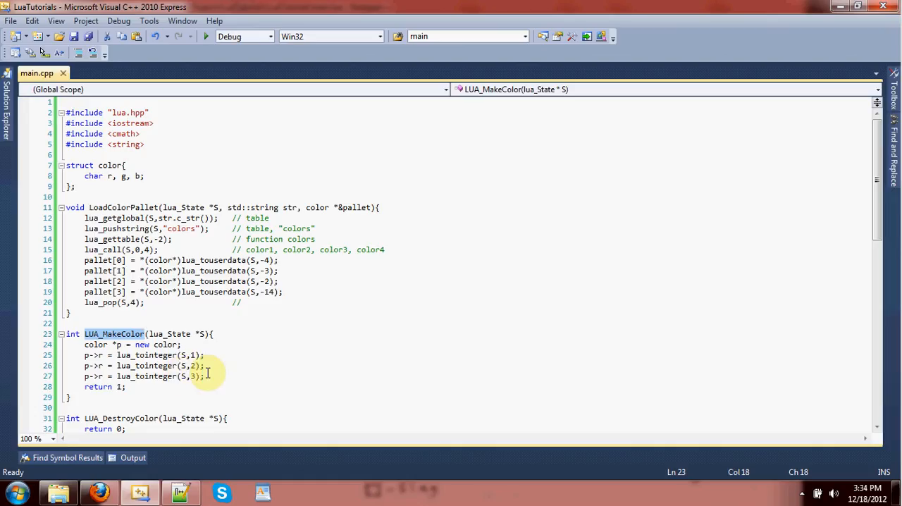
scroll(213, 367, "down", 1)
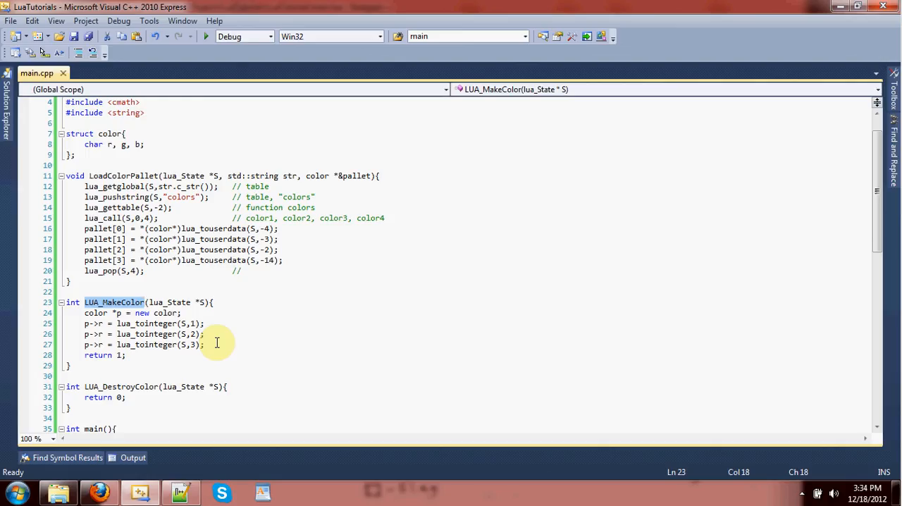
left_click(251, 352)
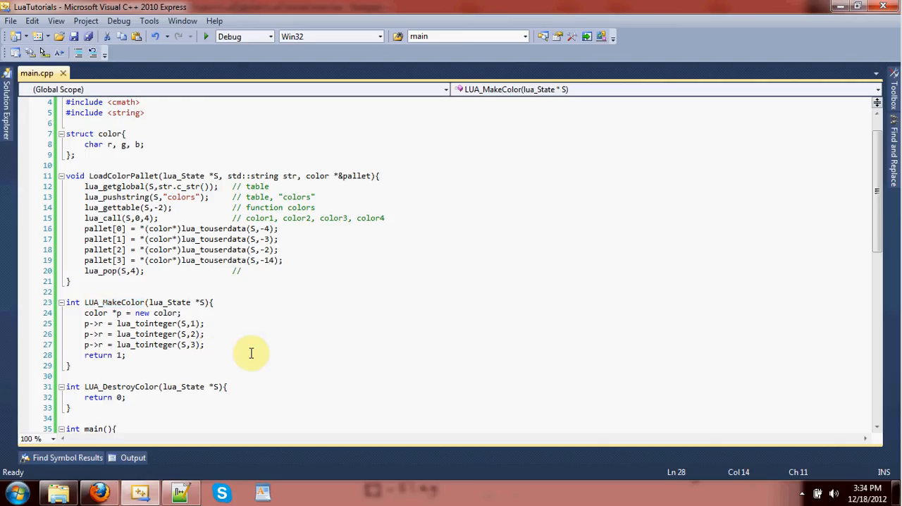
left_click(225, 343)
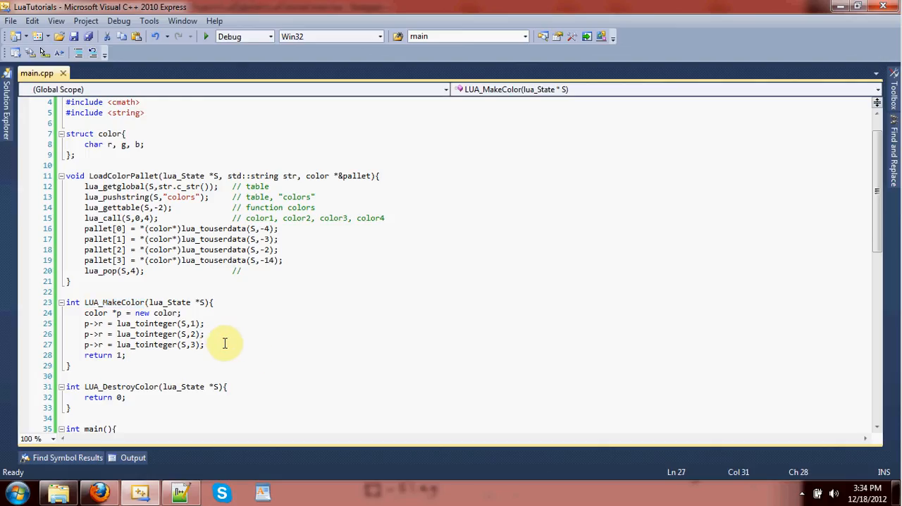
Step: Change the second and third field assignments to p->g and p->b and save
left_click(213, 313)
key("ctrl+Left")
key("Down")
key("Down")
key("ctrl+Left")
key("ctrl+Left")
key("shift+Right")
type("g")
key("Down")
key("shift+Left")
type("b")
key("ctrl+s")
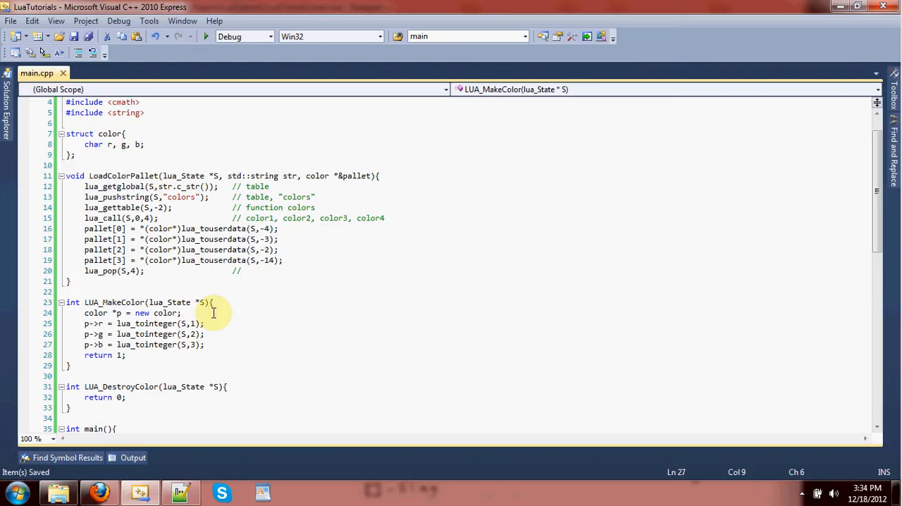
Step: Add delete lua_touserdata(S,1); to LUA_DestroyColor and save main.cpp
left_click(169, 365)
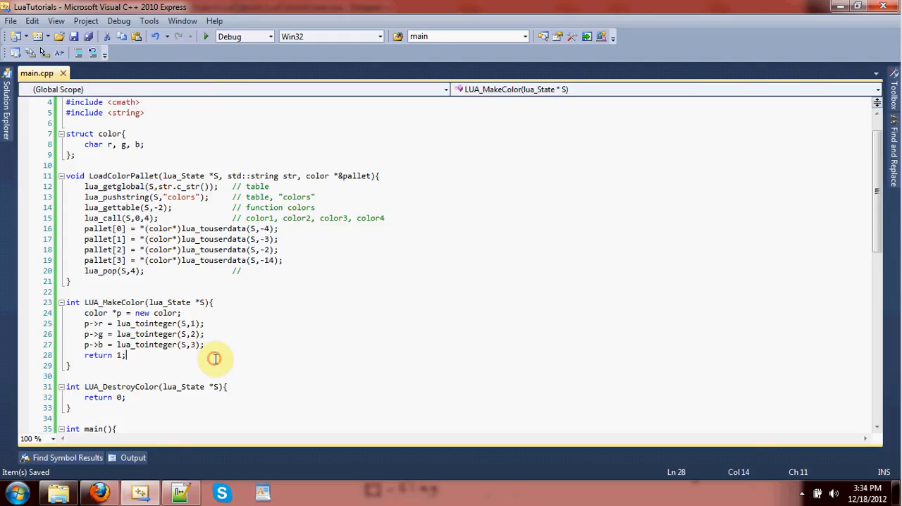
scroll(211, 367, "down", 1)
left_click(220, 356)
left_click(292, 352)
key("Return")
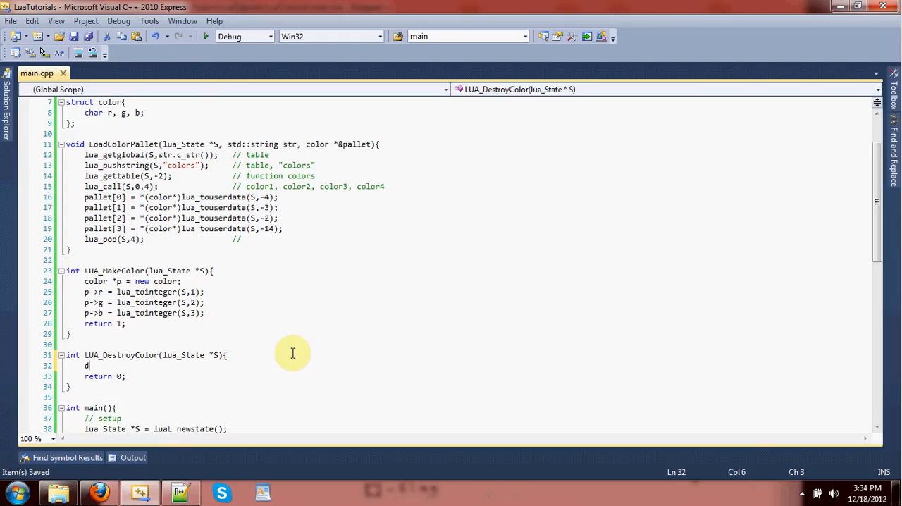
type("delete ")
type("lua_touserdata(S")
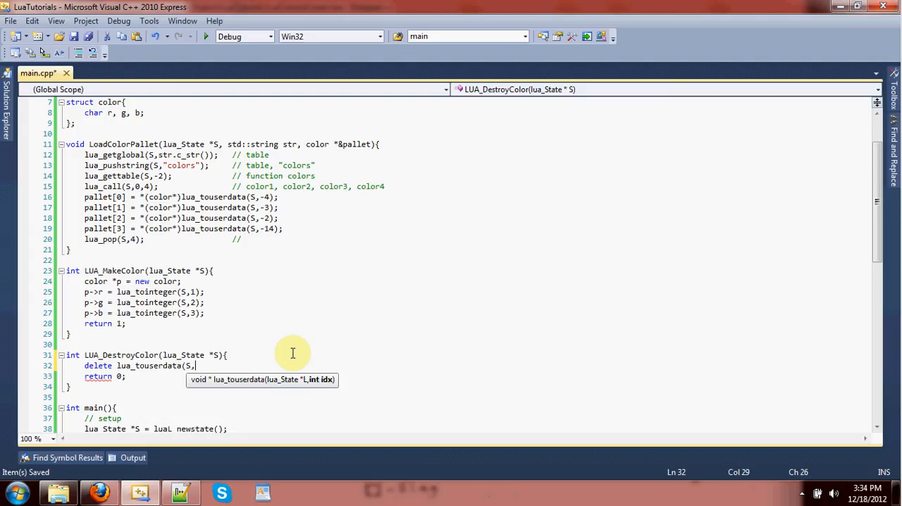
type(",1);")
key("ctrl+s")
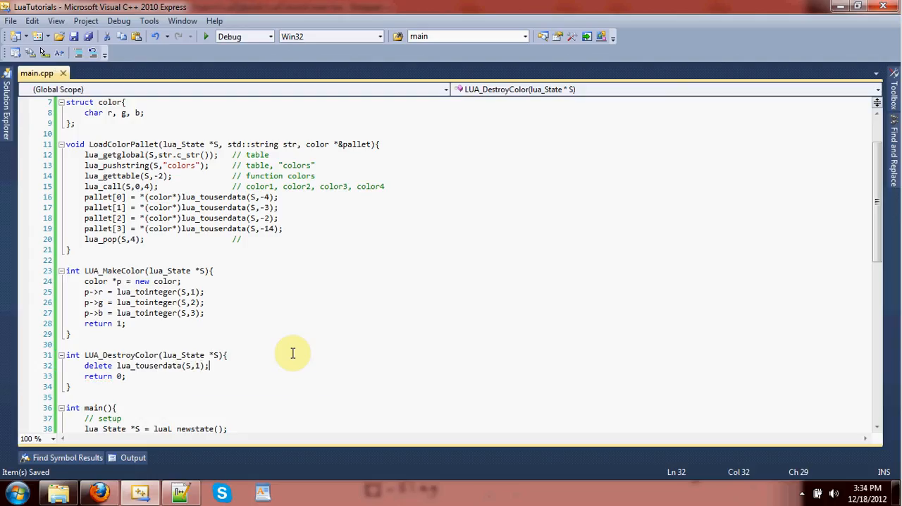
Step: Delete main.lua's old complex-number test code and start an empty basic = { } table
left_click(190, 491)
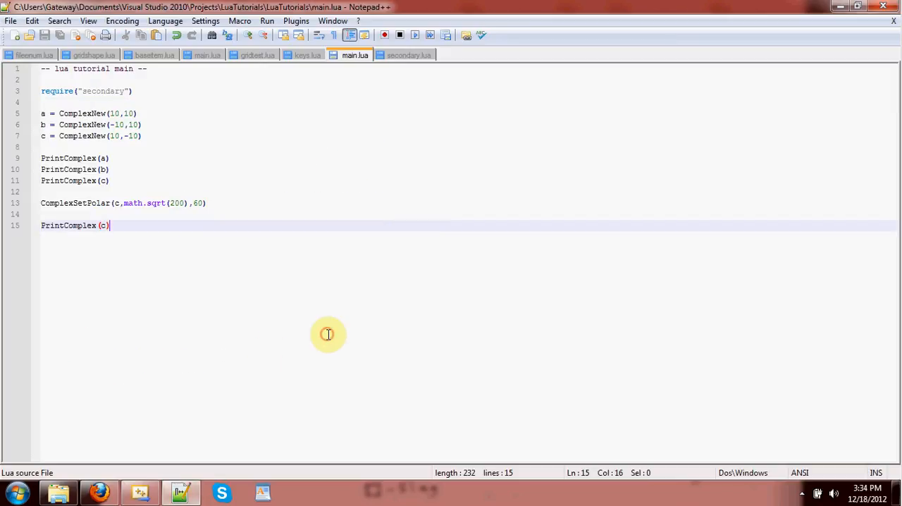
left_click_drag(254, 226, 25, 93)
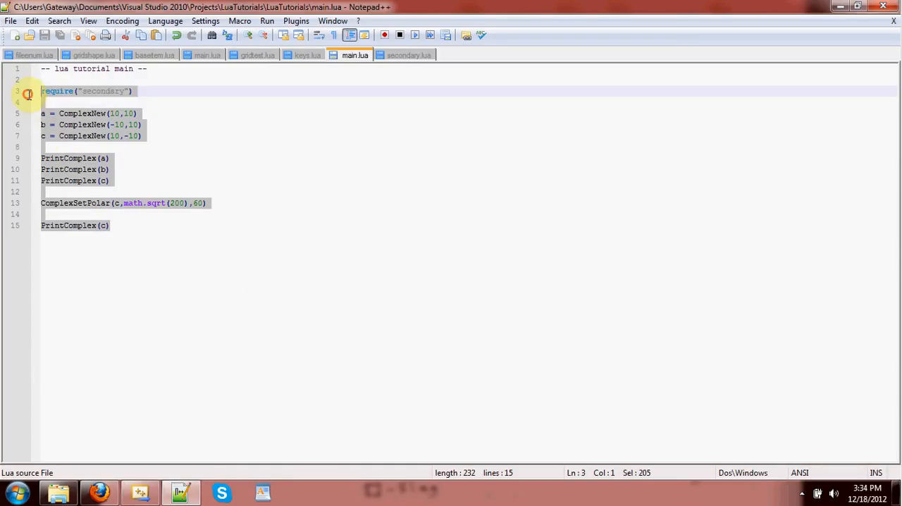
key("Delete")
type("fun")
key("BackSpace")
key("BackSpace")
key("BackSpace")
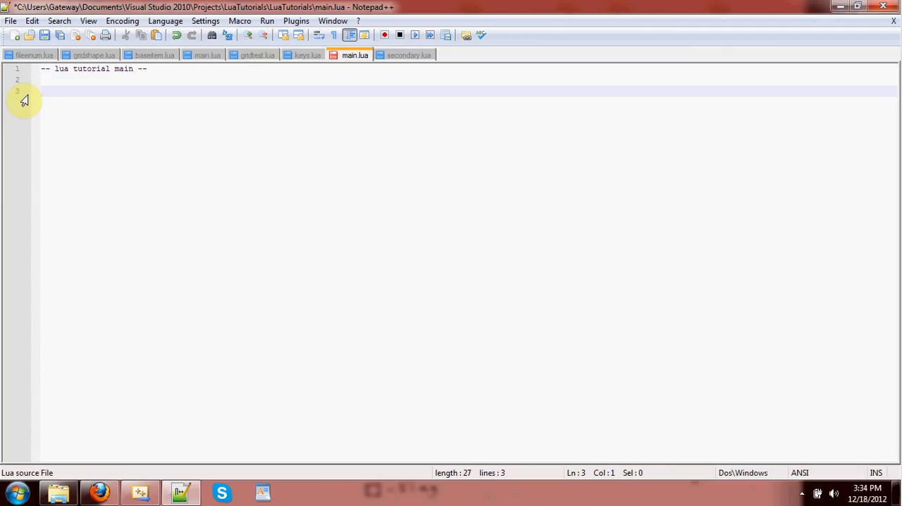
type("basic = {")
key("Return")
type("}")
key("Home")
key("Return")
key("Up")
key("Tab")
type("colors = ")
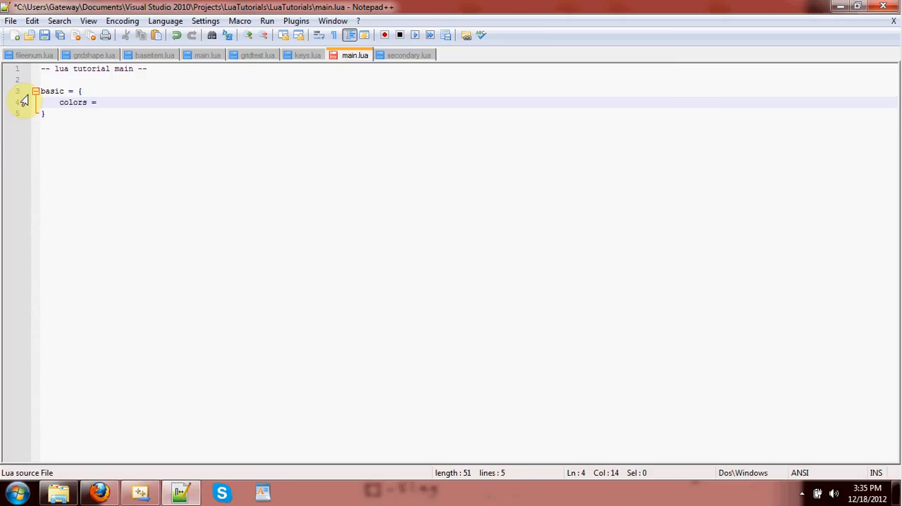
type("function(")
type(")")
Step: Give basic a colors function with a return statement and add local c = MakeColor above the table
key("Return")
key("Return")
type("end")
key("Up")
key("Tab")
type("return Ma")
key("BackSpace")
key("BackSpace")
key("Up")
key("Up")
key("Up")
key("Return")
key("Return")
key("Up")
type("l")
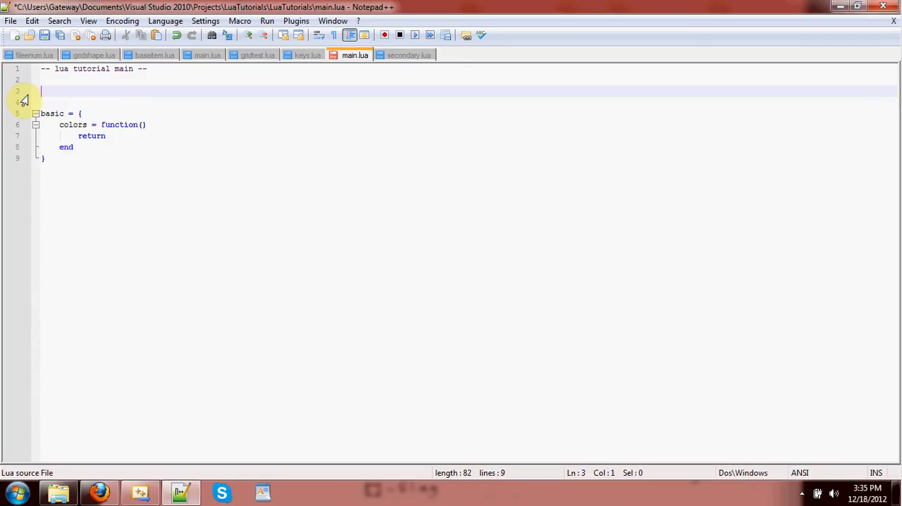
type("ocal c = MakeColor")
key("Down")
key("Down")
key("Down")
key("Down")
key("End")
type("c(")
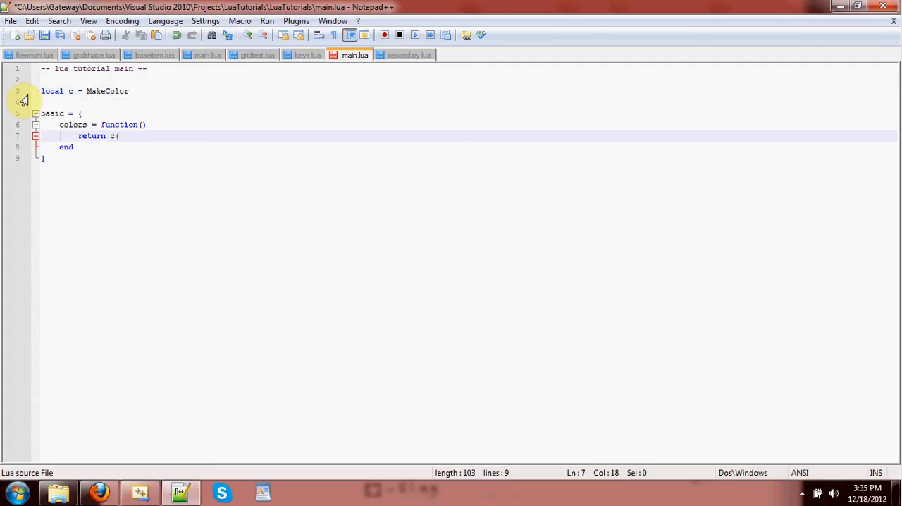
type("255,255,255)")
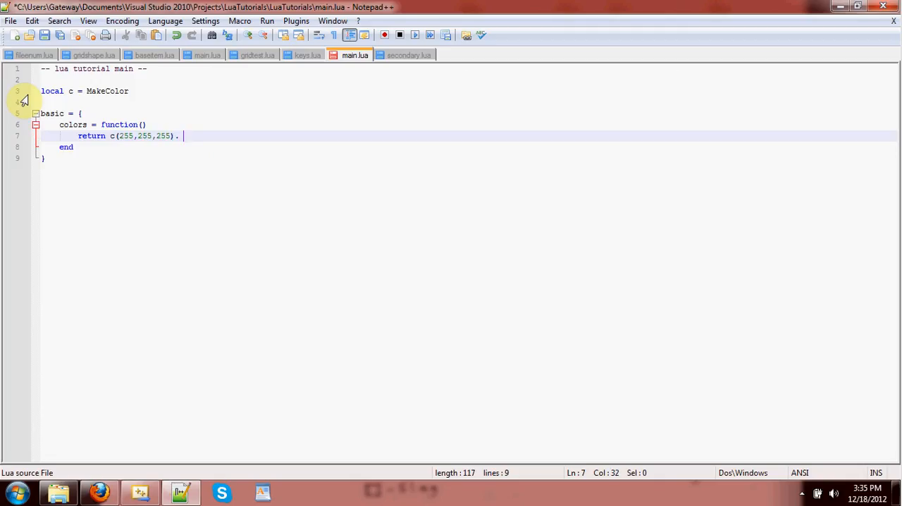
type(", c(0,0,0), c(0,0,255), c(255,0,0)")
key("ctrl+s")
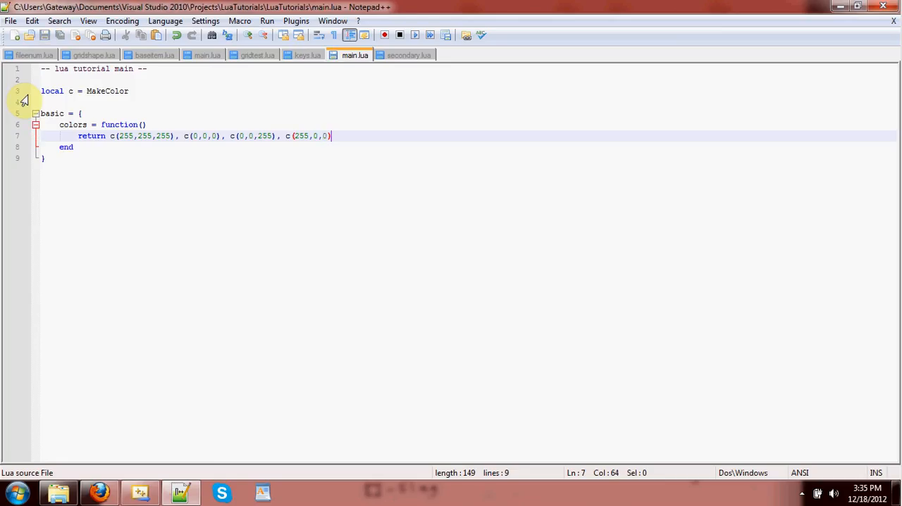
key("ctrl+Left")
key("ctrl+Left")
key("Up")
key("Up")
key("Up")
key("Down")
key("Down")
key("Down")
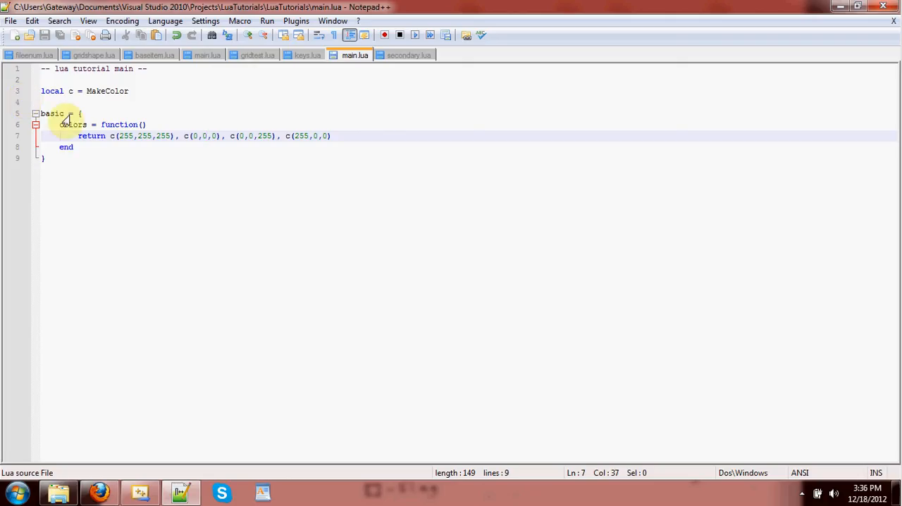
left_click(249, 317)
key("Return")
key("Return")
key("Return")
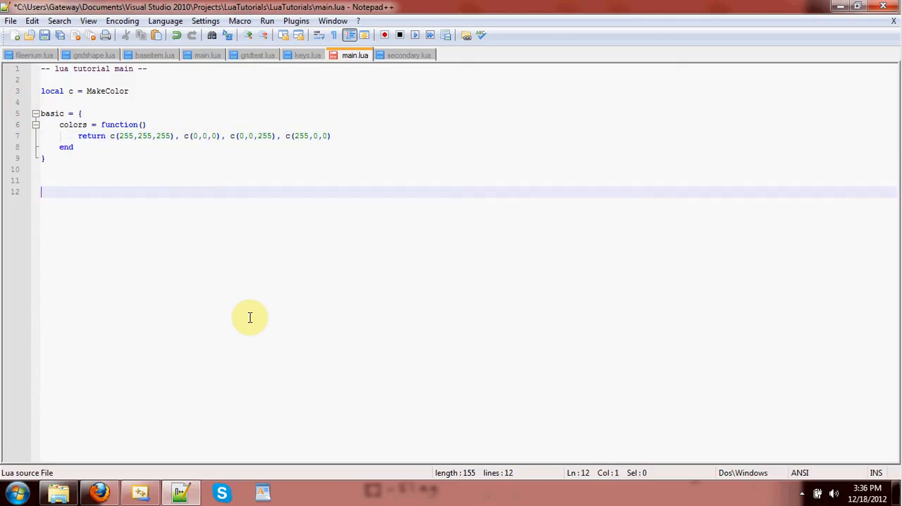
type("A = {}")
key("Return")
key("Return")
type("A.f = 1")
key("Return")
type("A.g = 2")
key("Return")
type("A.h = 3")
key("Return")
key("Return")
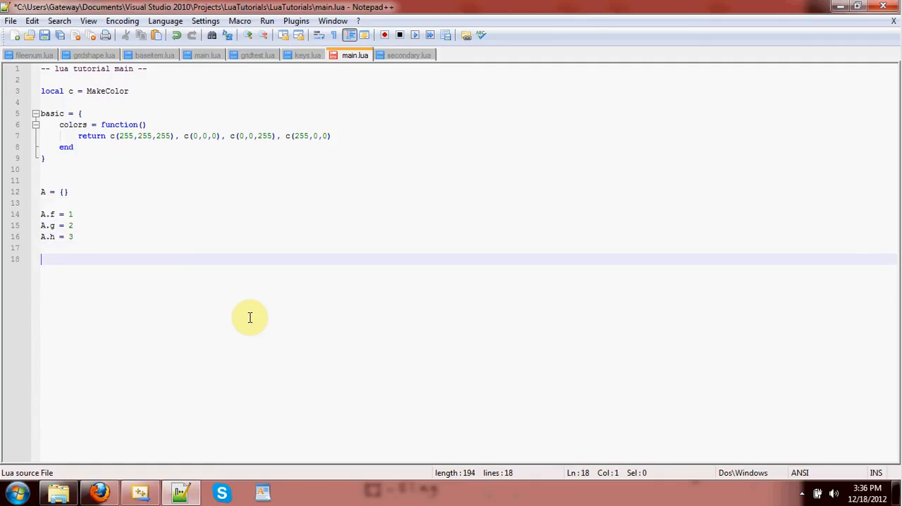
type("A = {}")
key("ctrl+s")
key("Return")
key("Return")
key("Up")
key("shift+Up")
key("Up")
key("Up")
key("shift+Home")
key("shift+Up")
key("shift+Up")
key("shift+Up")
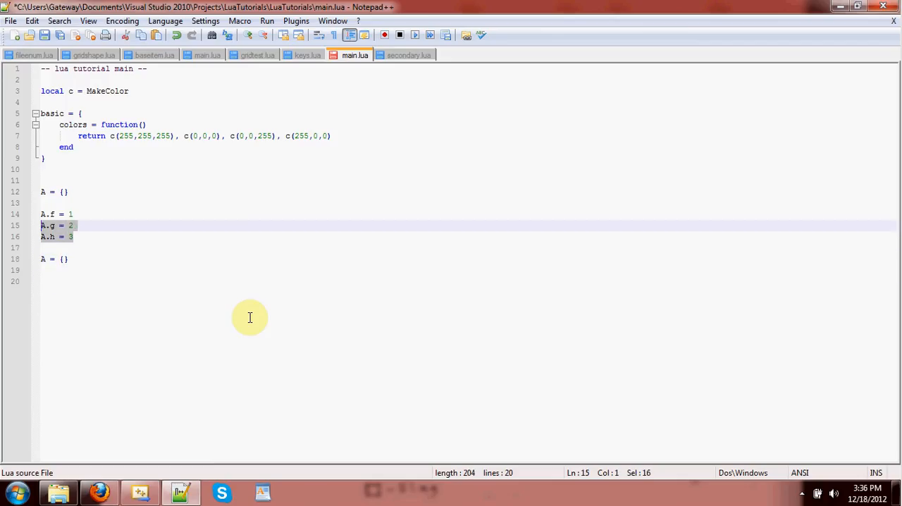
key("shift+Up")
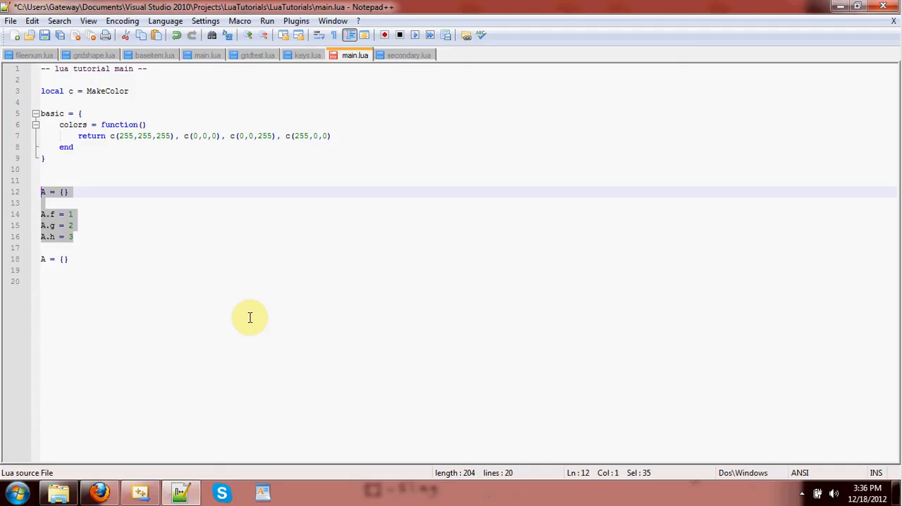
left_click_drag(70, 258, 28, 173)
key("Delete")
key("ctrl+s")
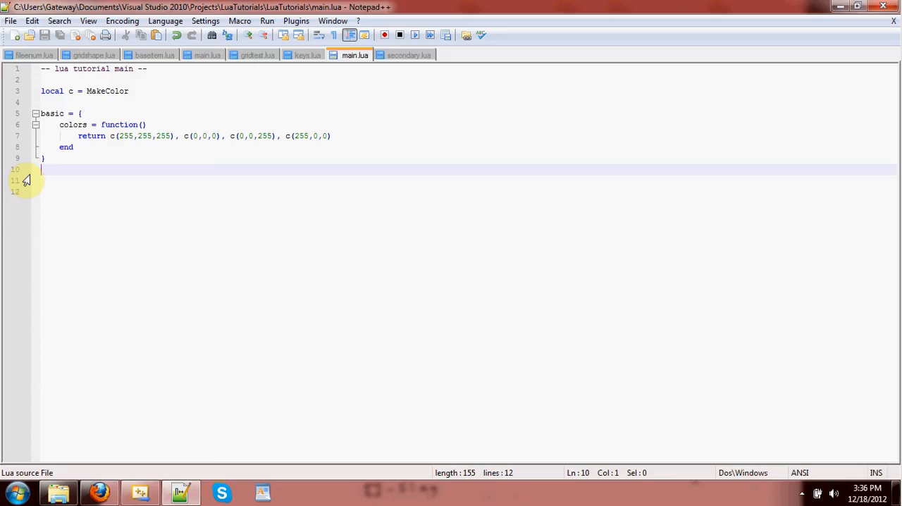
Step: Insert lua_pushlightuserdata(S,p); after the p->b line in LUA_MakeColor and save
left_click(140, 491)
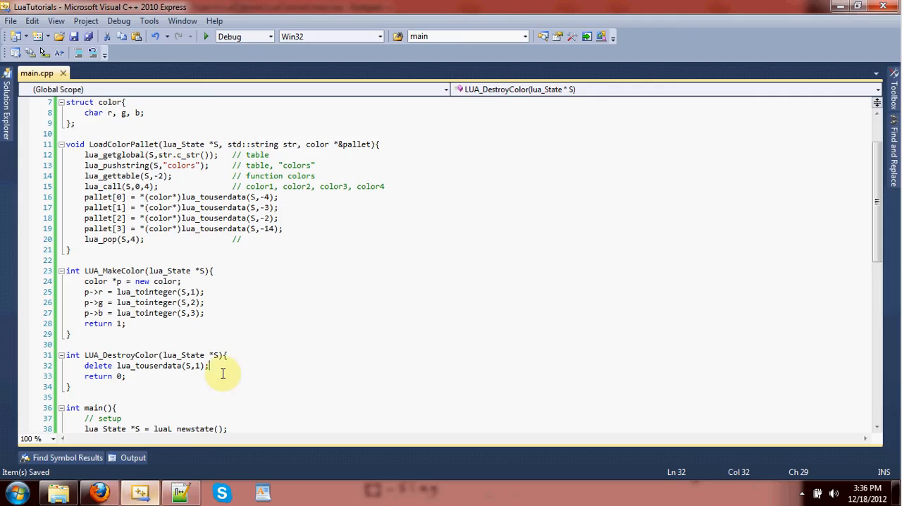
scroll(245, 253, "up", 1)
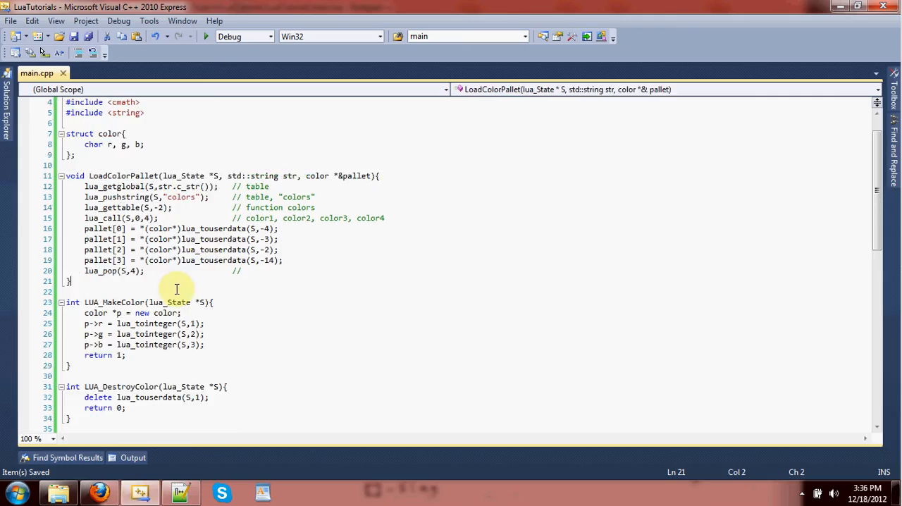
scroll(176, 285, "down", 2)
scroll(176, 287, "down", 2)
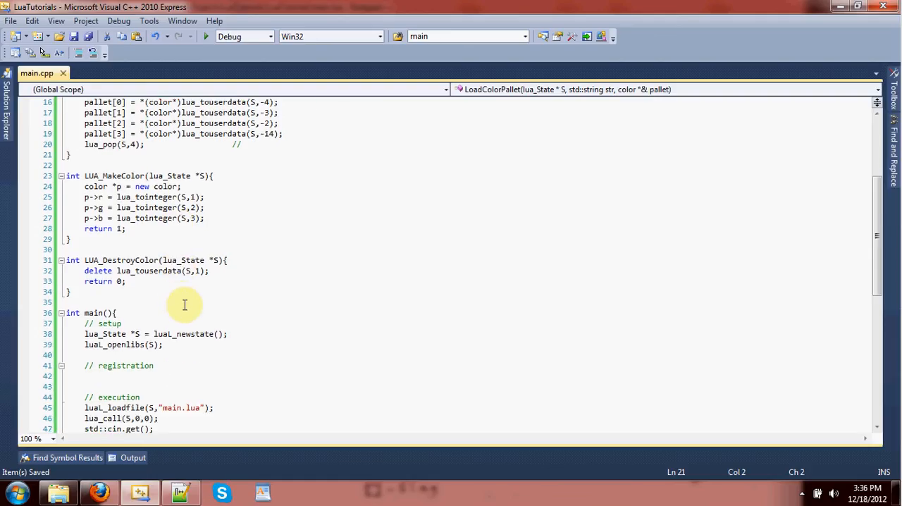
left_click(181, 297)
left_click(223, 218)
key("Return")
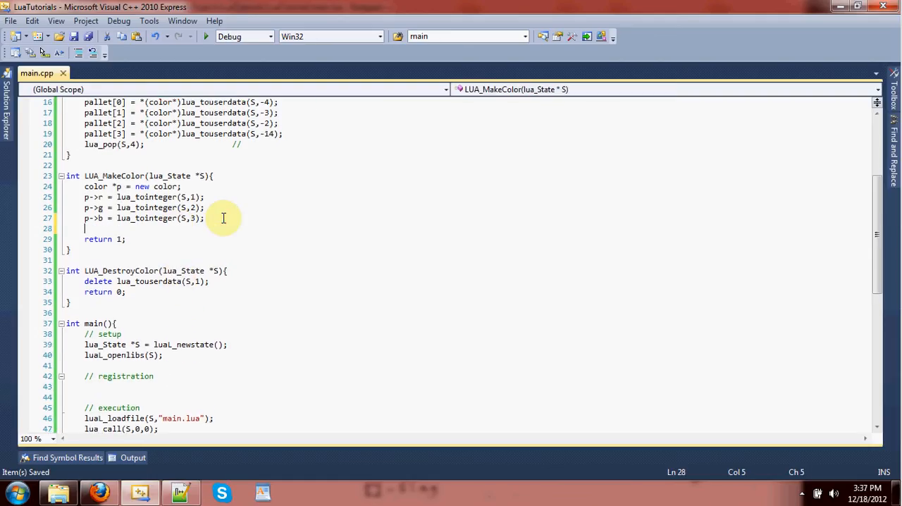
type("lua_pushl")
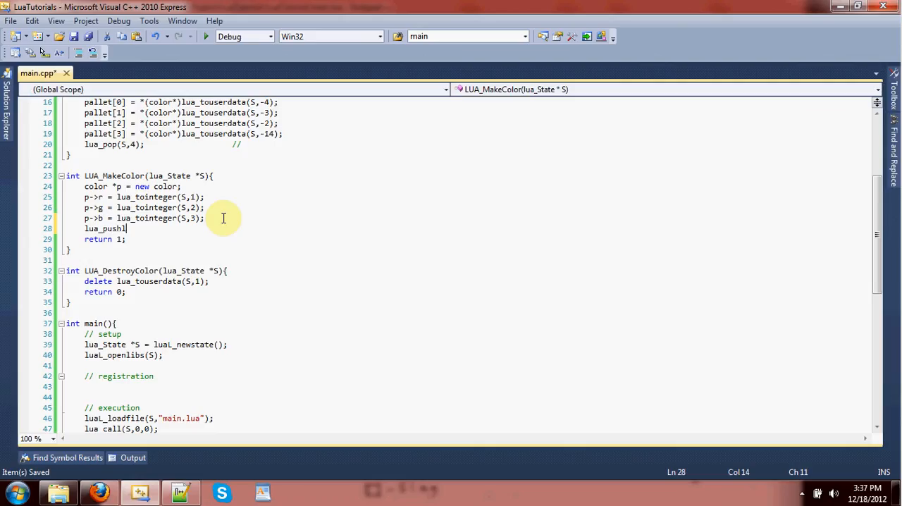
type("ightuserdata(")
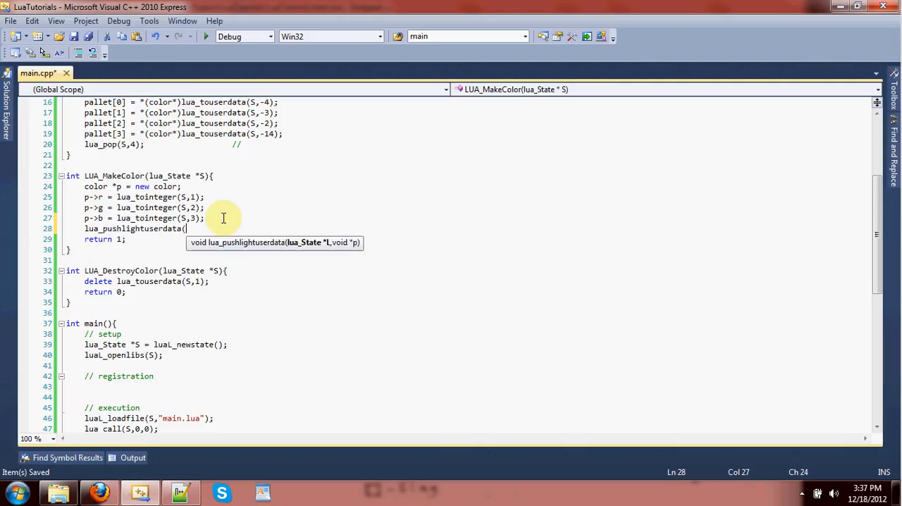
type("S,p);")
key("ctrl+s")
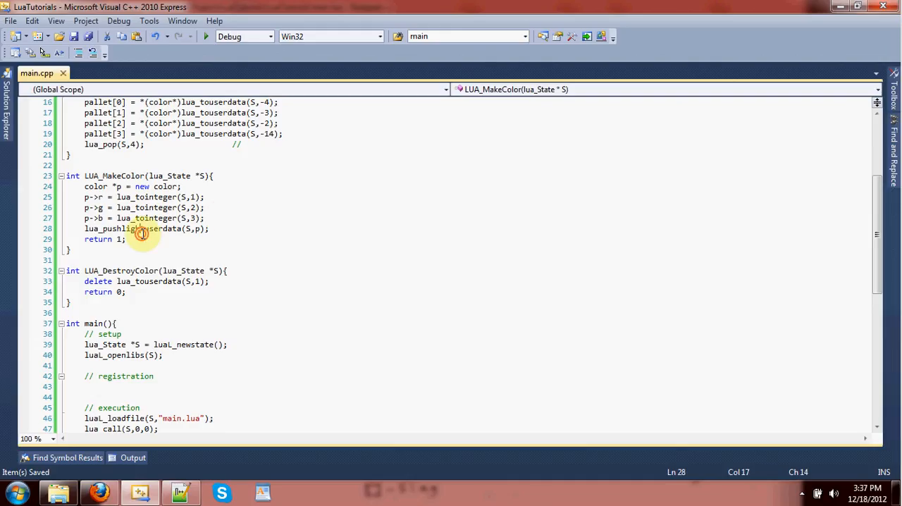
double_click(143, 229)
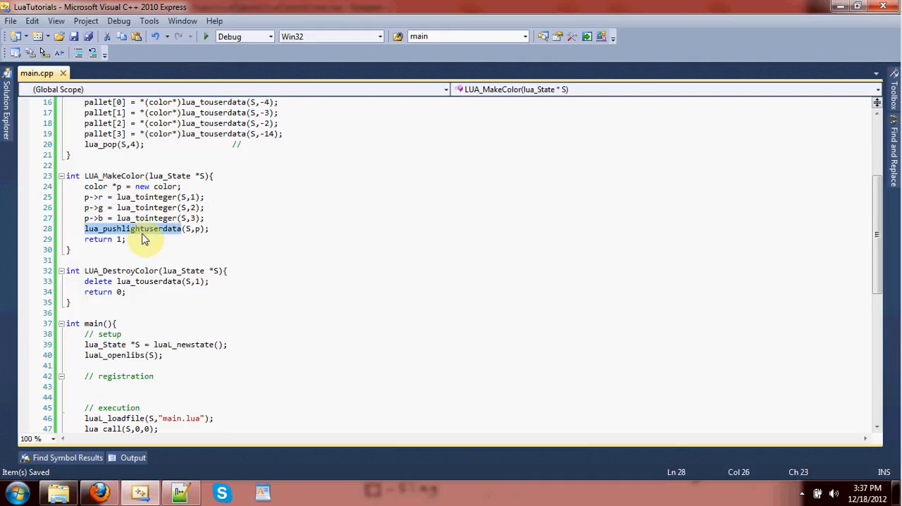
left_click(801, 491)
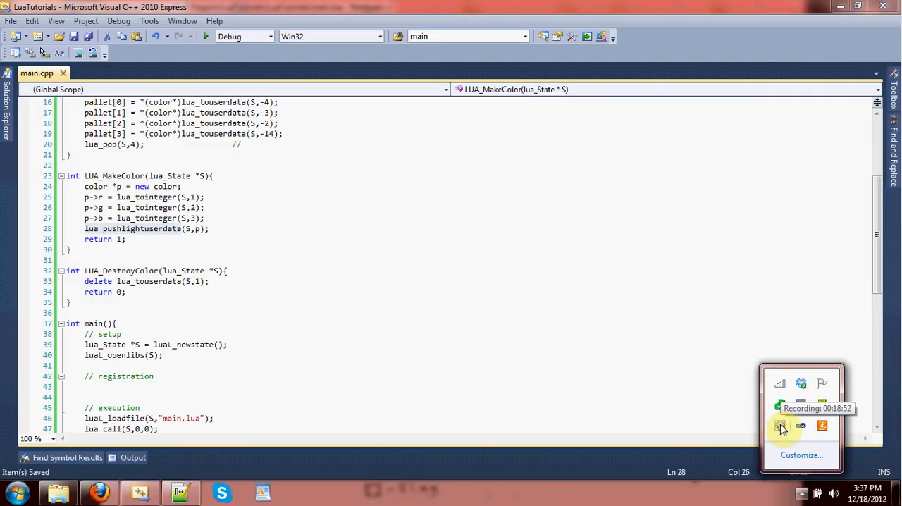
left_click(550, 277)
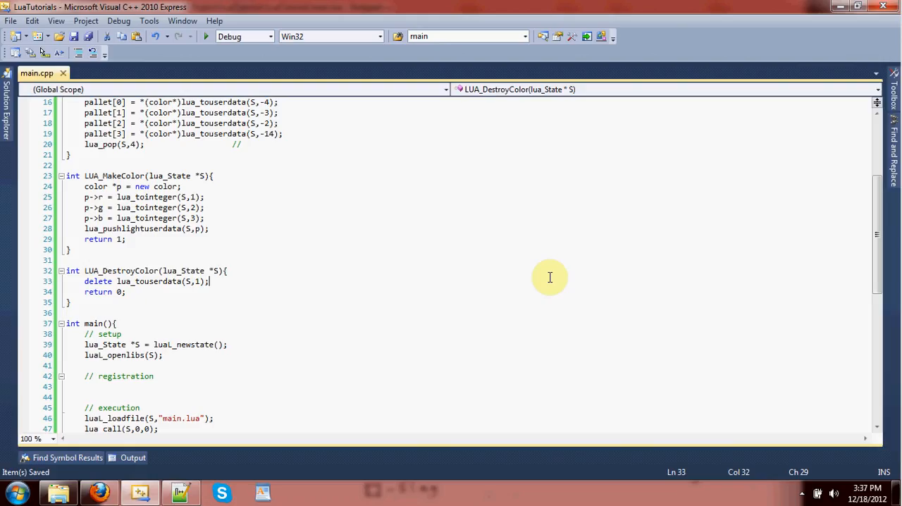
Step: Replace new color with lua_newuserdata(S,sizeof(color)) on the allocation line and save
left_click(266, 186)
key("shift+Down")
key("shift+Down")
key("shift+Down")
key("shift+Down")
key("shift+Down")
key("shift+Down")
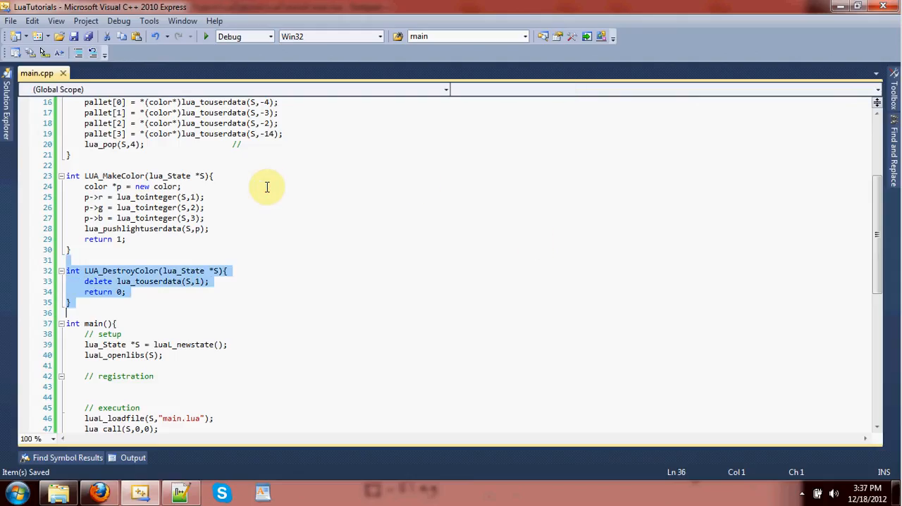
left_click(266, 186)
key("BackSpace")
key("BackSpace")
key("BackSpace")
key("BackSpace")
key("BackSpace")
key("BackSpace")
key("BackSpace")
key("BackSpace")
key("BackSpace")
type("lua_newuserda")
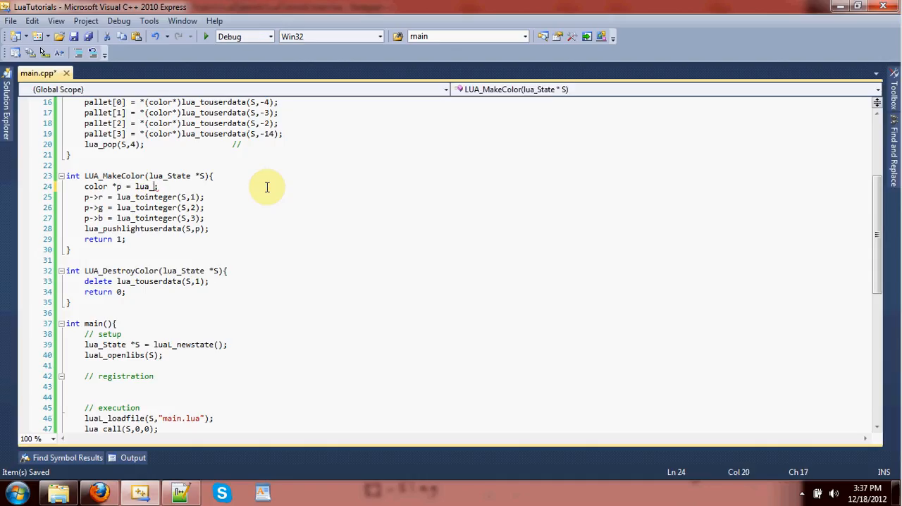
type("ta(S,s")
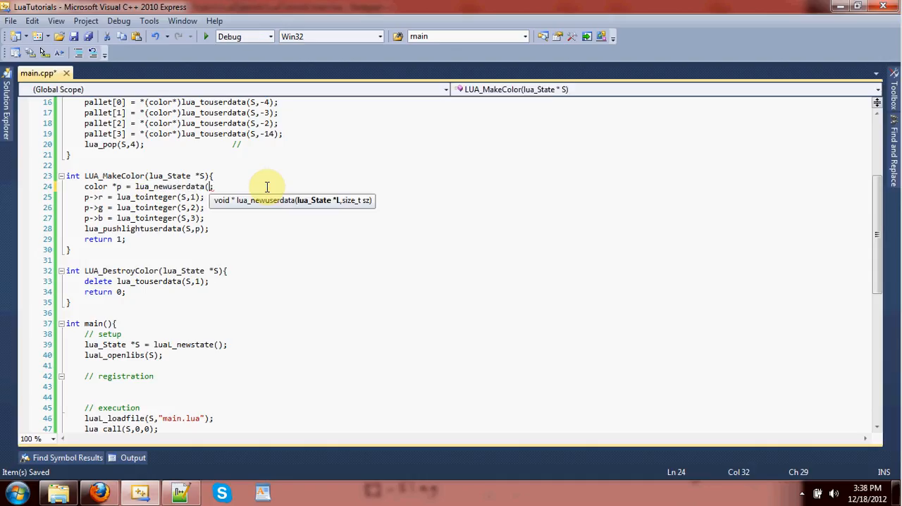
type("izeof")
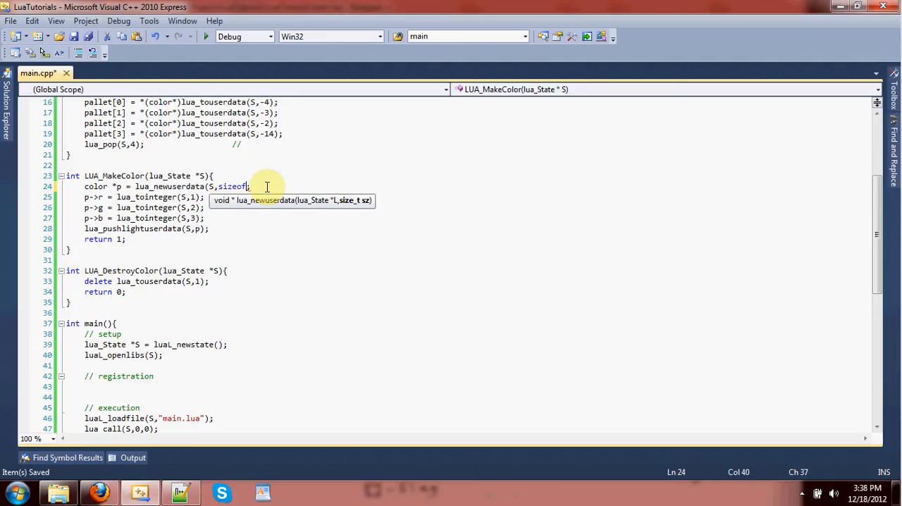
type("(color))")
key("ctrl+s")
scroll(238, 238, "up", 2)
Step: Cast the lua_newuserdata result with (color*), save, and select the LUA_DestroyColor function
double_click(174, 249)
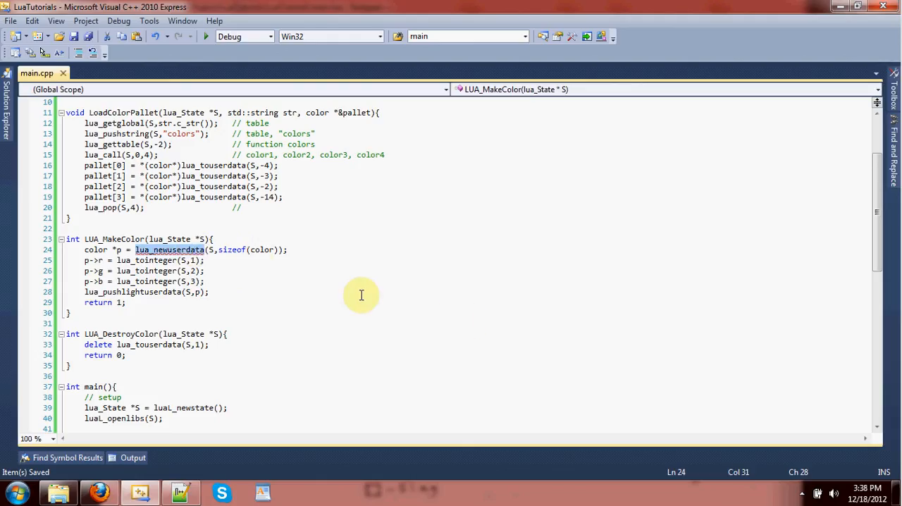
left_click(218, 250)
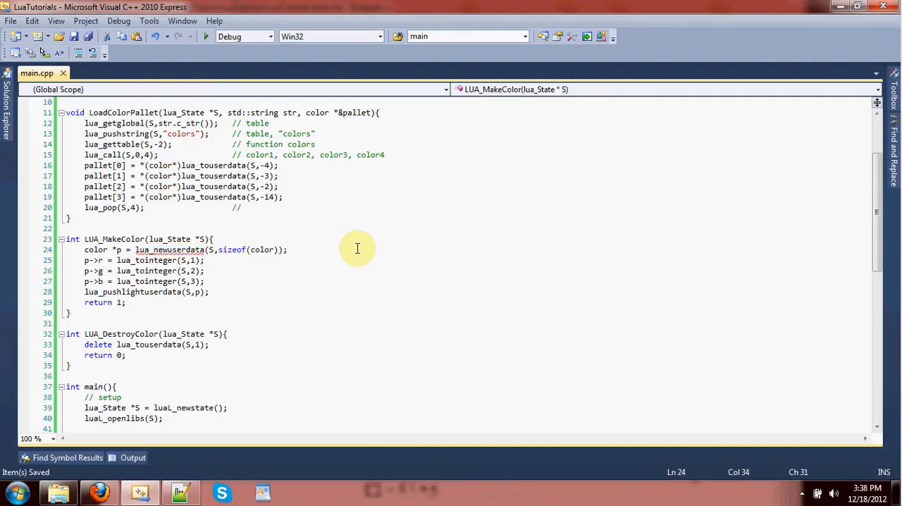
key("shift+End")
key("shift+Left")
key("shift+Left")
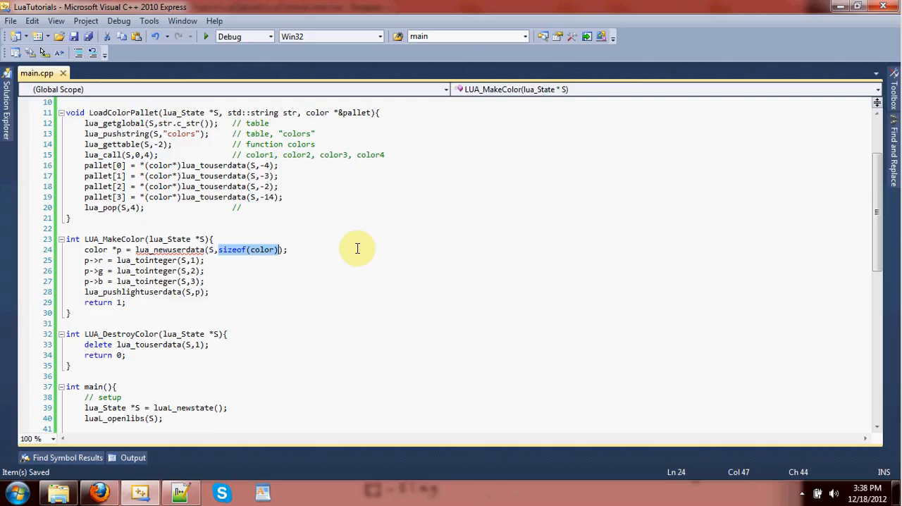
key("Left")
key("Left")
key("Left")
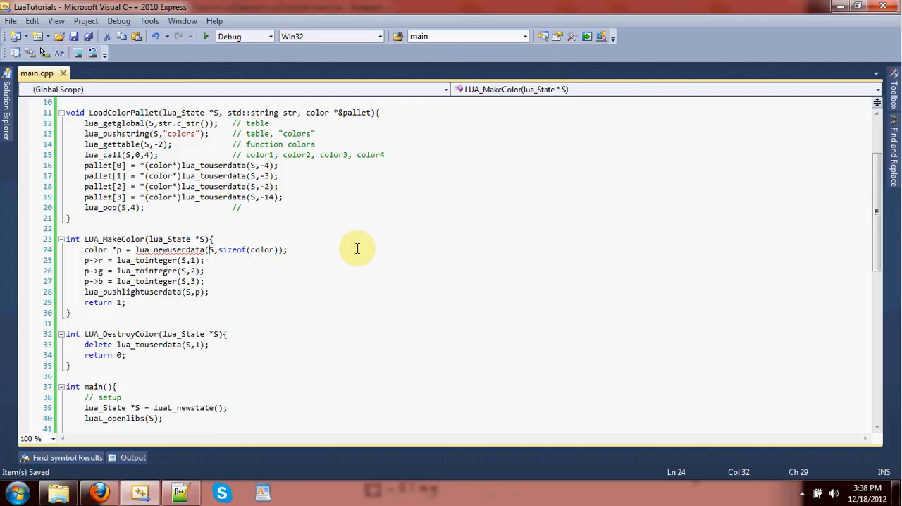
left_click(130, 250)
key("Right")
type("(color*)")
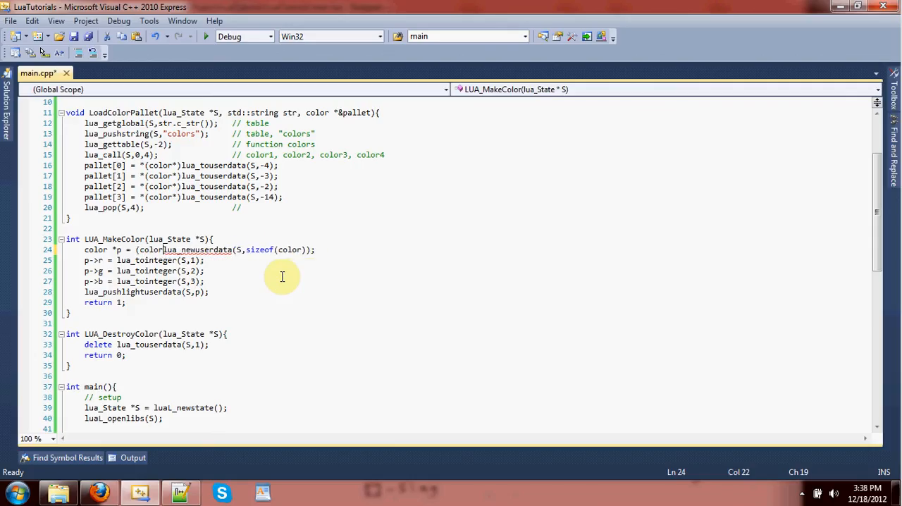
key("ctrl+s")
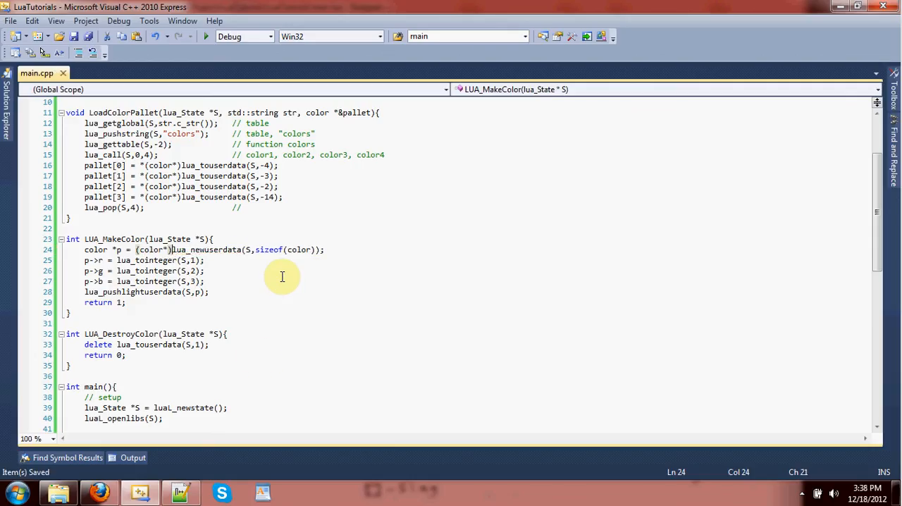
left_click_drag(72, 365, 62, 324)
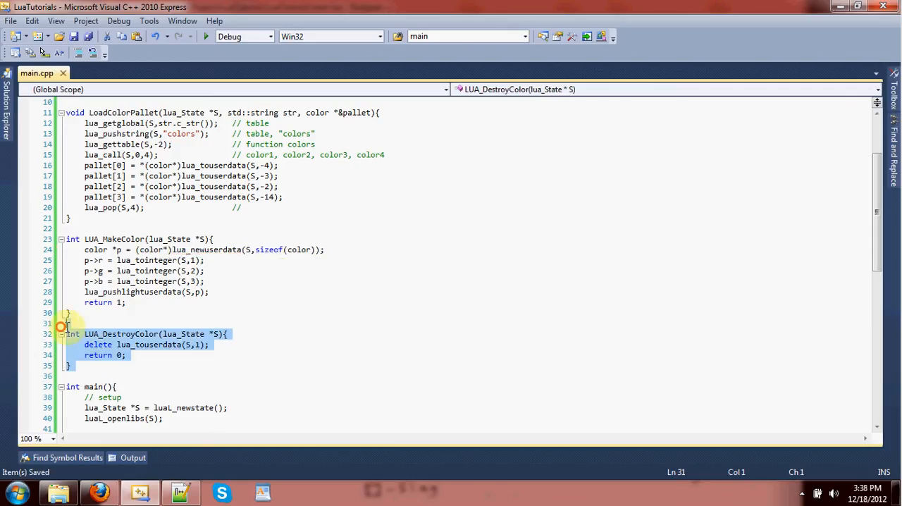
Step: Delete LUA_DestroyColor and register LUA_MakeColor as "MakeColor" in main, then save
key("Delete")
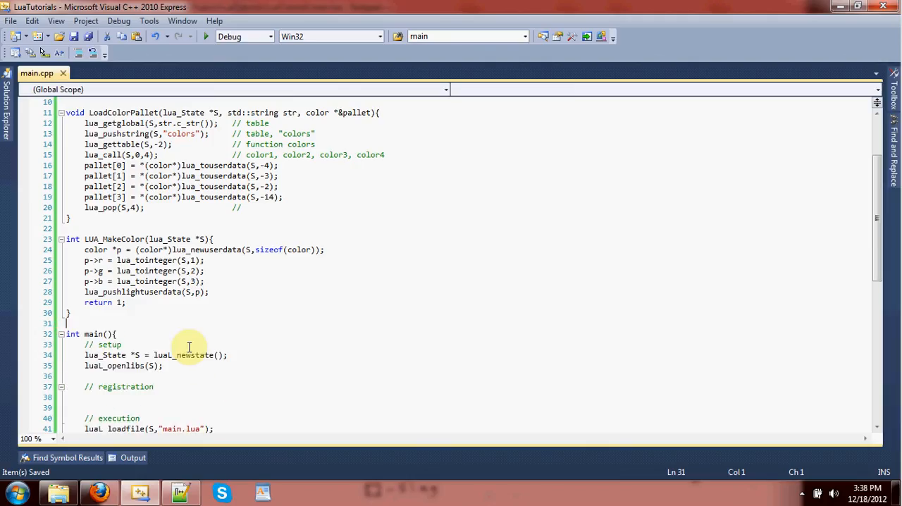
left_click(180, 396)
type("lua_register(")
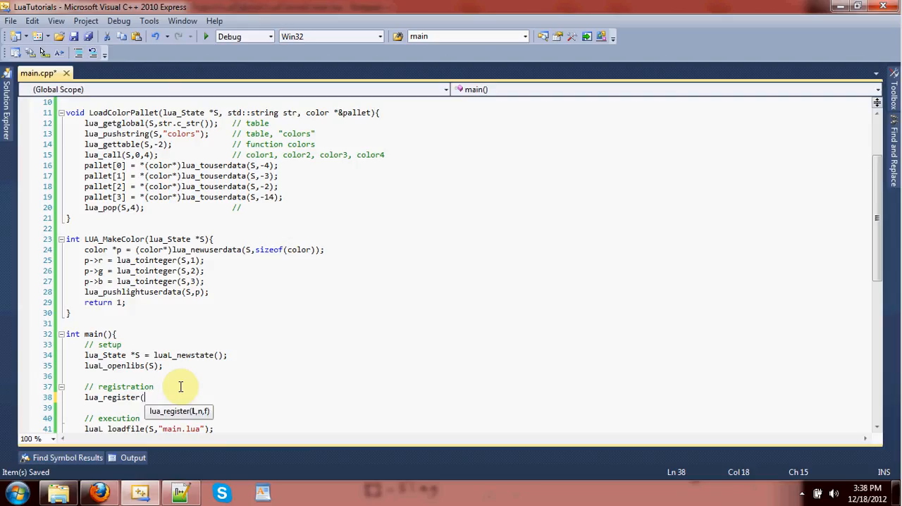
type("S,\"MakeColor\",LUA_MakeColor);")
key("ctrl+s")
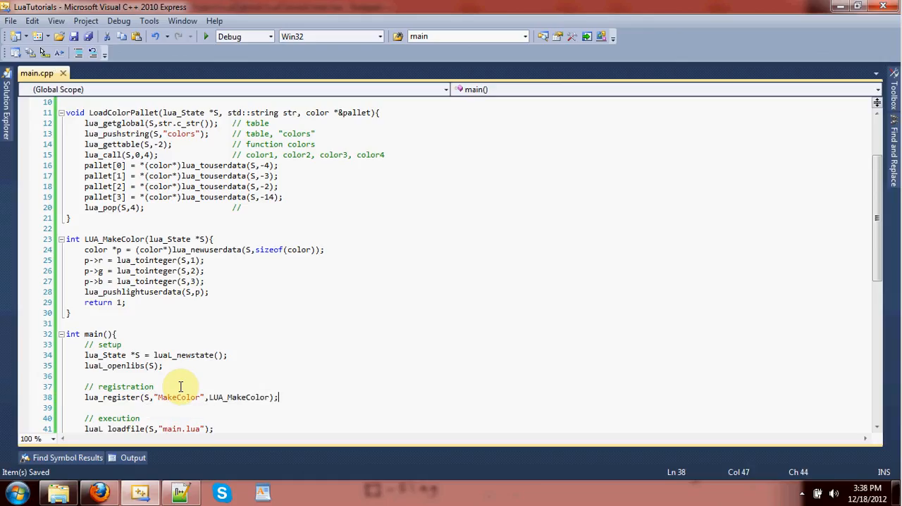
Step: Remove the lua_pushlightuserdata(S,p); line from LUA_MakeColor and select the cast allocation expression
left_click(148, 323)
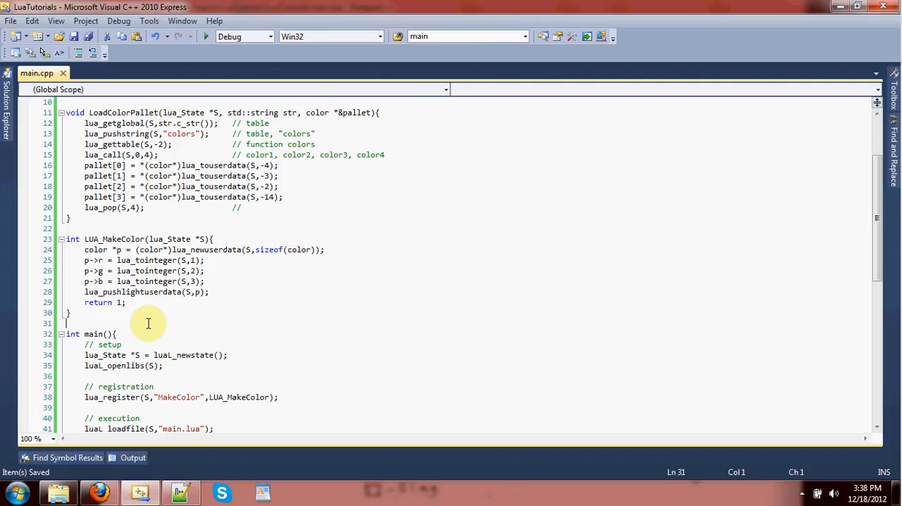
left_click(151, 303)
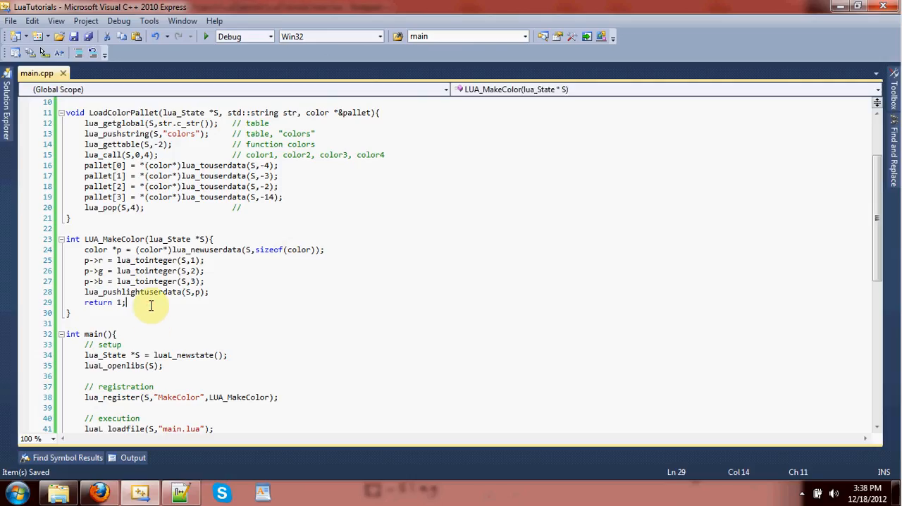
key("Up")
key("Home")
key("shift+End")
key("Delete")
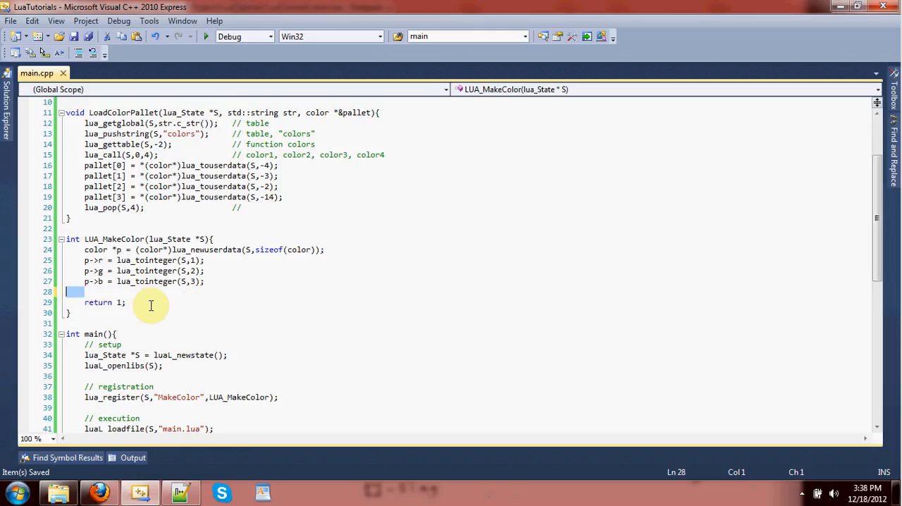
key("BackSpace")
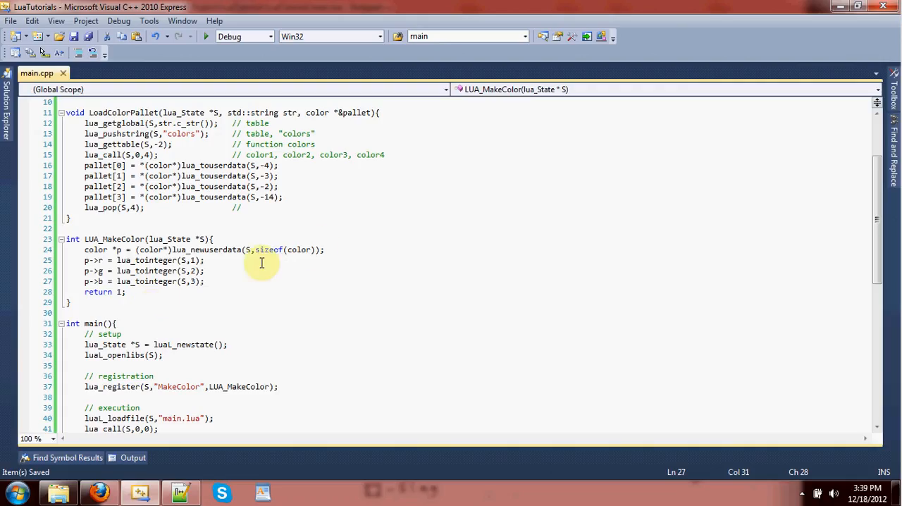
left_click_drag(324, 249, 138, 249)
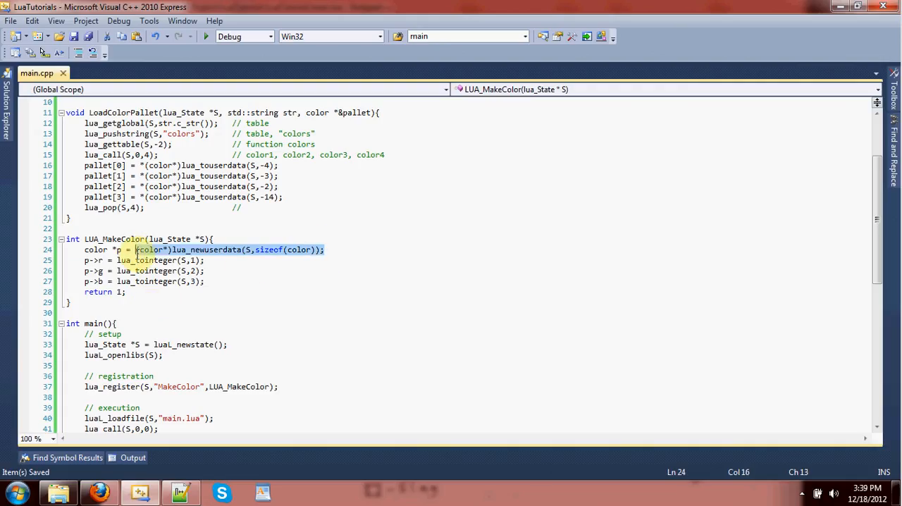
key("shift+Left")
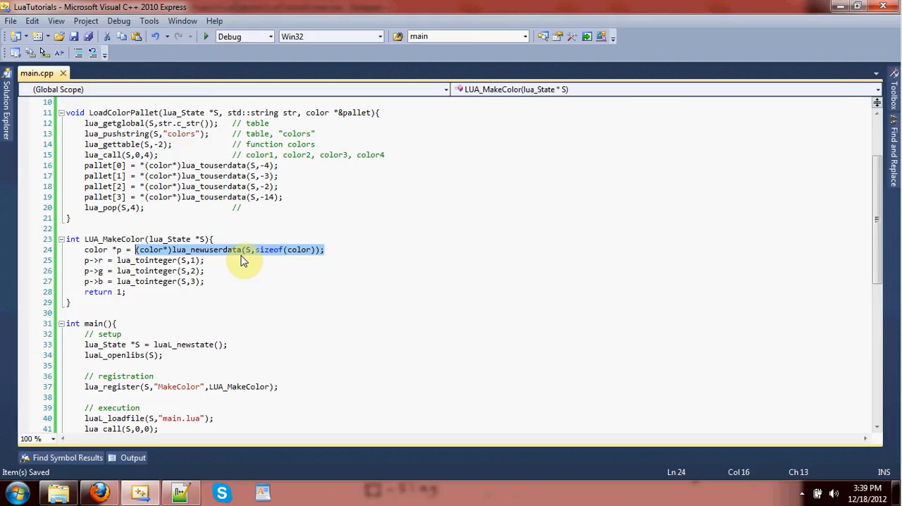
key("End")
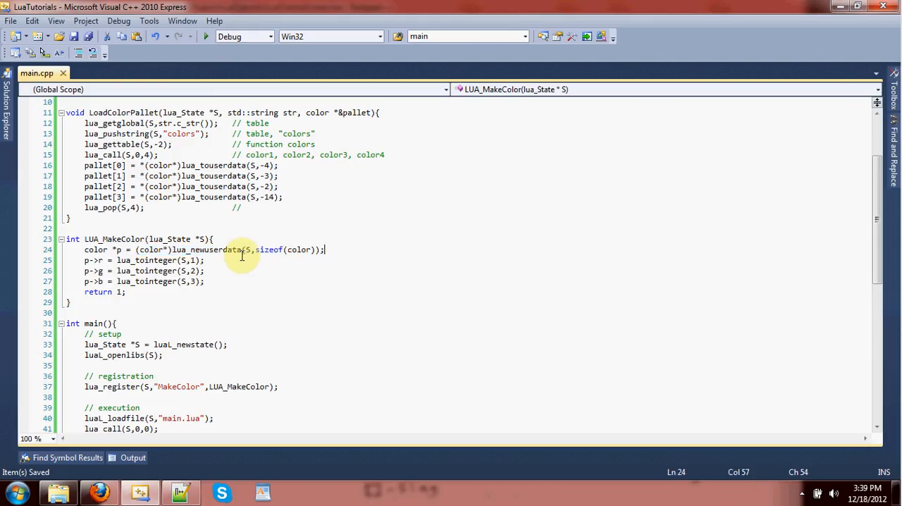
key("Return")
scroll(338, 260, "up", 3)
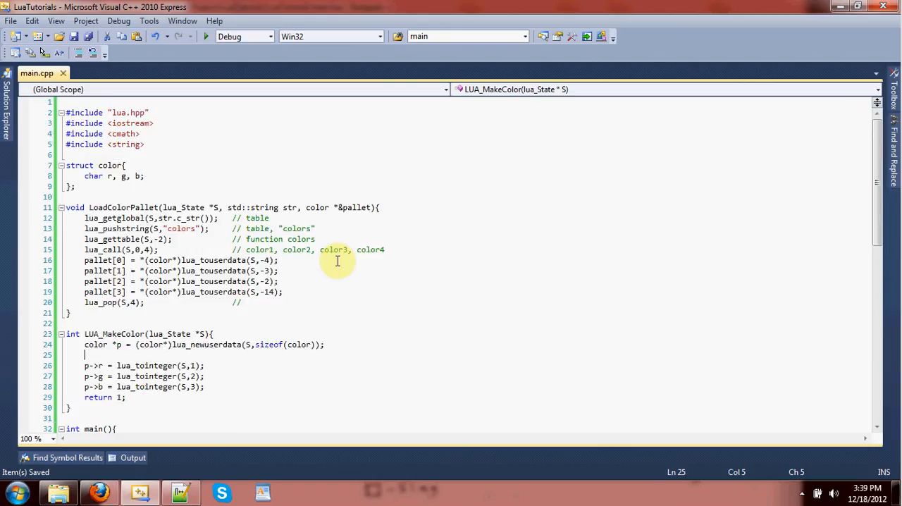
scroll(338, 260, "down", 2)
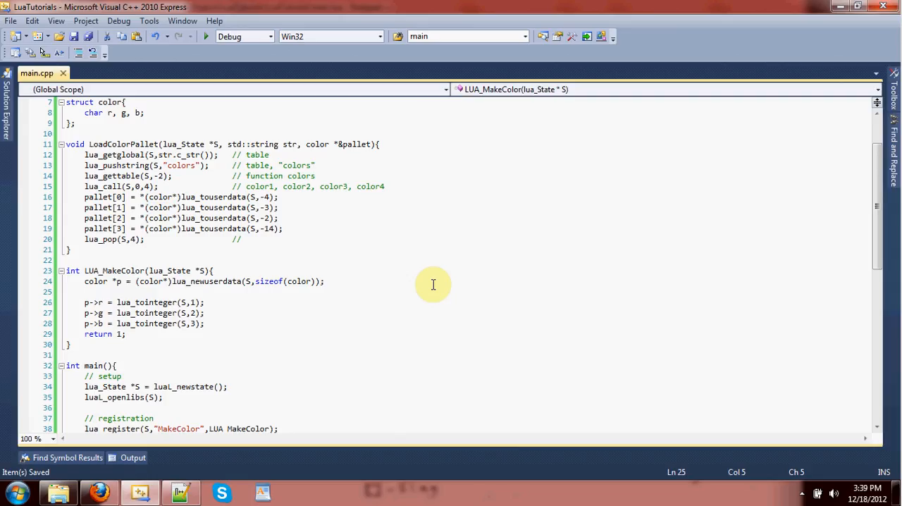
type("p (")
key("BackSpace")
key("BackSpace")
key("BackSpace")
type("new (p)")
key("ctrl+s")
type("color;")
key("ctrl+s")
left_click_drag(149, 291, 83, 292)
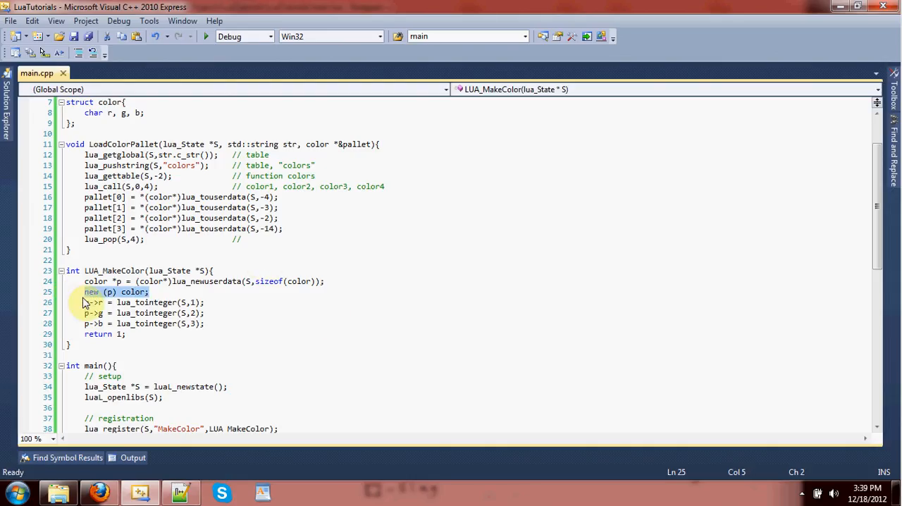
double_click(92, 291)
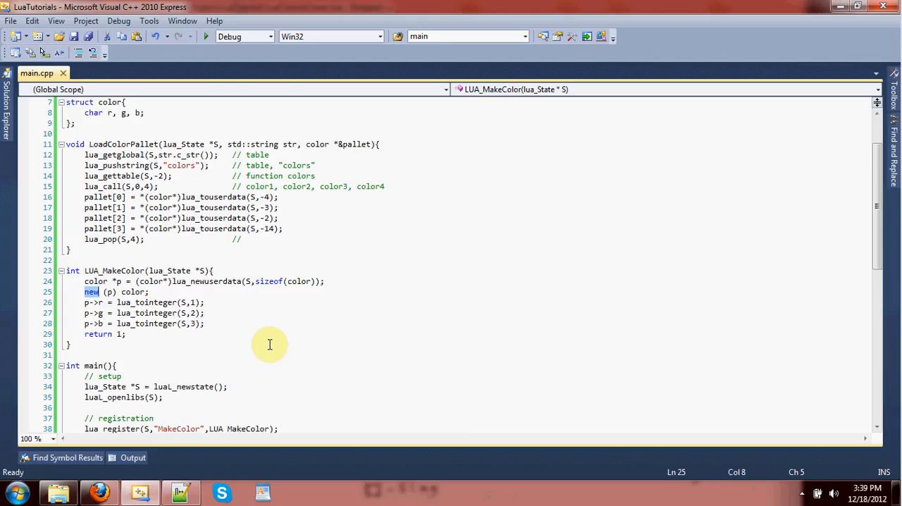
key("ctrl+shift+Right")
key("Right")
key("Right")
key("shift+Right")
key("shift+Right")
key("shift+Right")
key("shift+Right")
key("shift+Right")
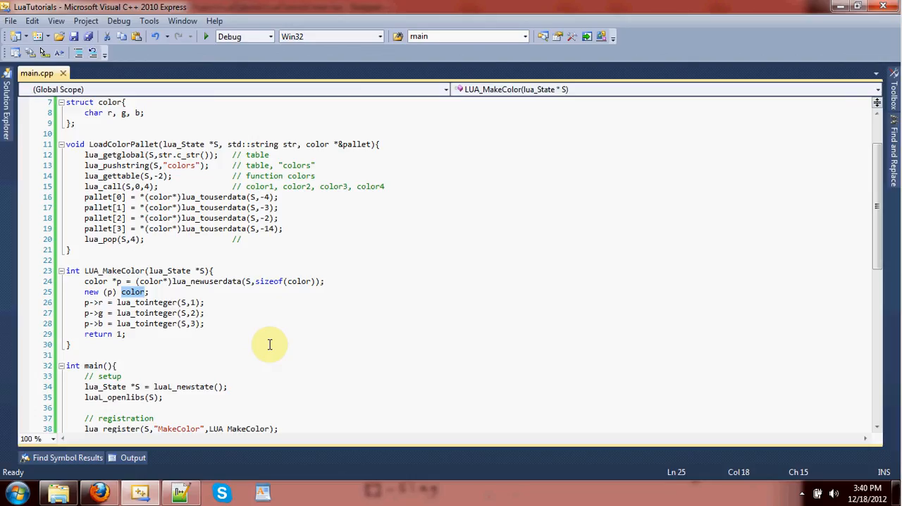
left_click(200, 291)
scroll(200, 291, "up", 3)
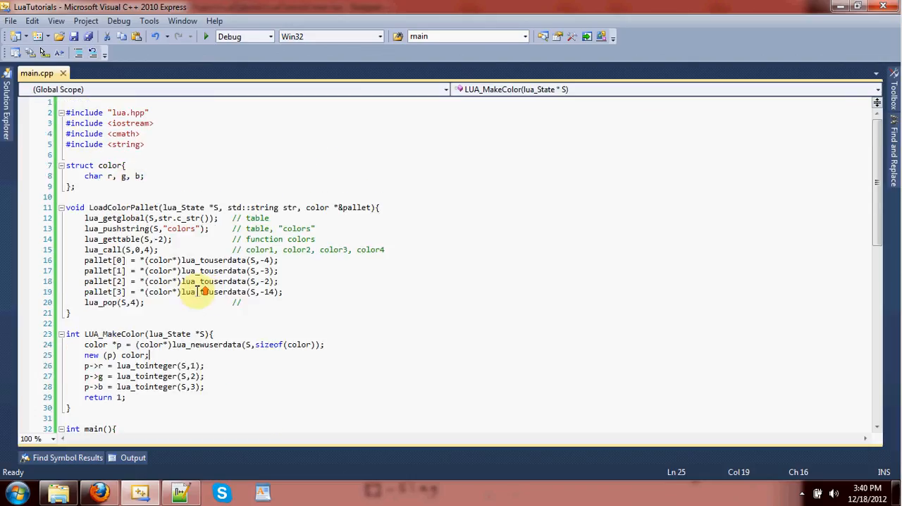
left_click_drag(75, 186, 65, 165)
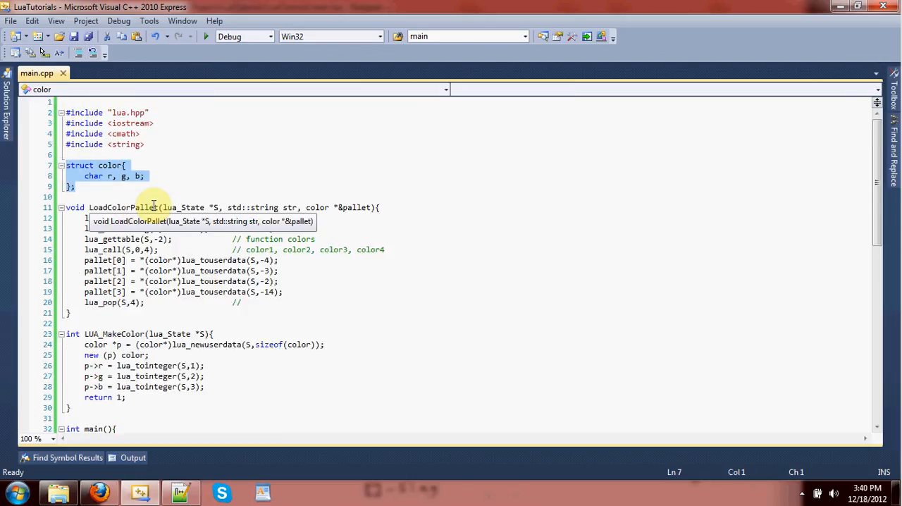
mouse_move(119, 207)
left_click(187, 355)
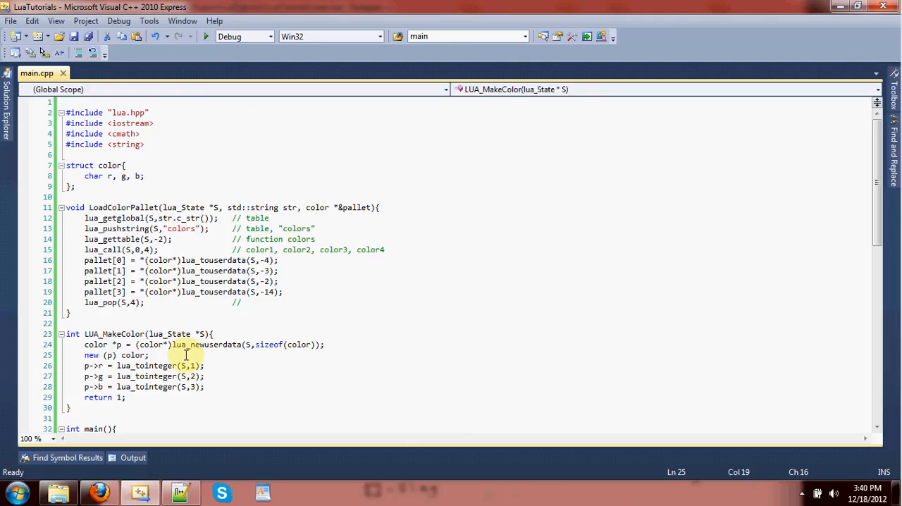
left_click_drag(149, 355, 84, 355)
key("Delete")
key("BackSpace")
key("ctrl+z")
key("ctrl+z")
key("ctrl+s")
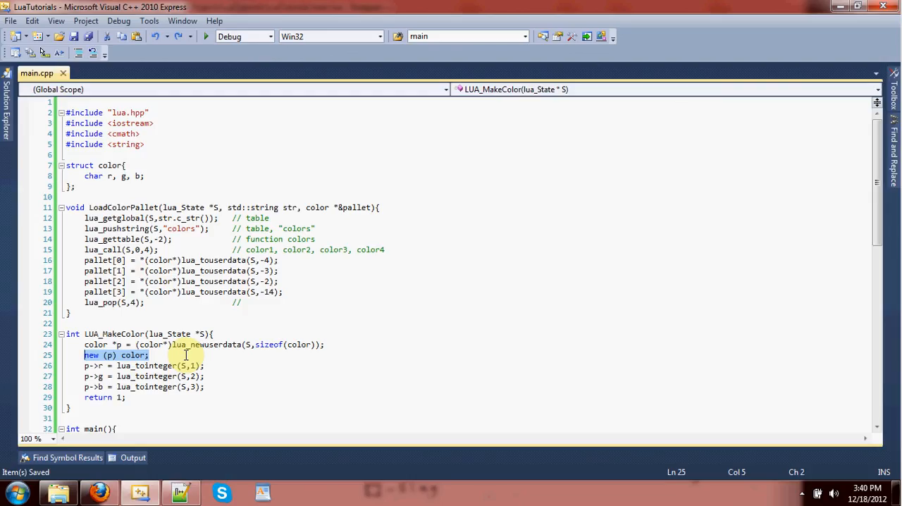
left_click(190, 354)
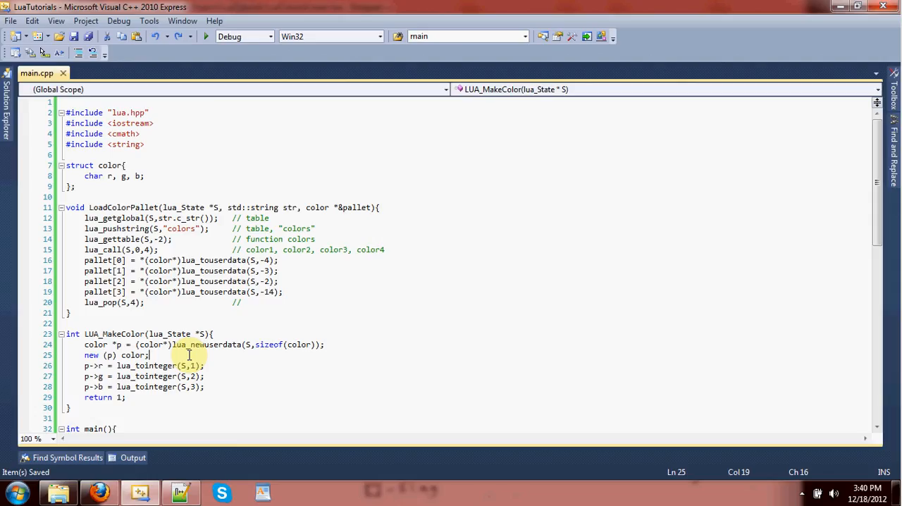
key("shift+Home")
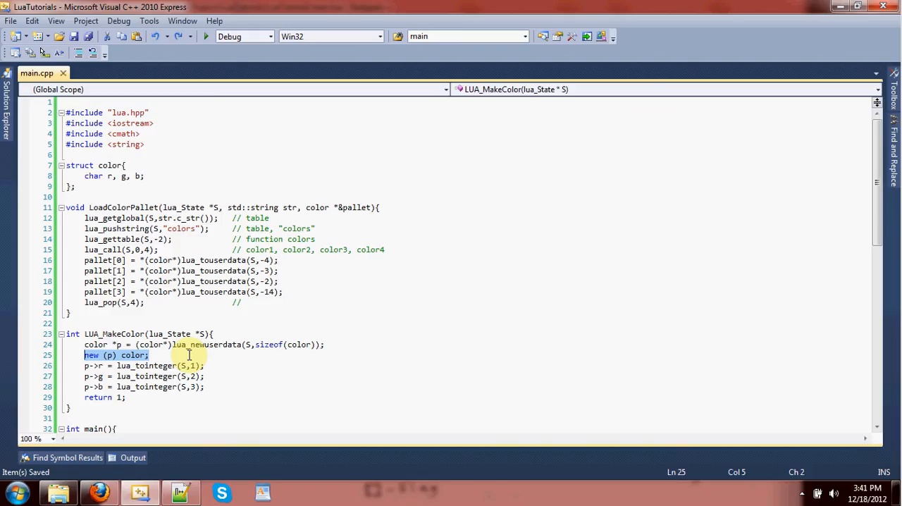
scroll(190, 360, "down", 2)
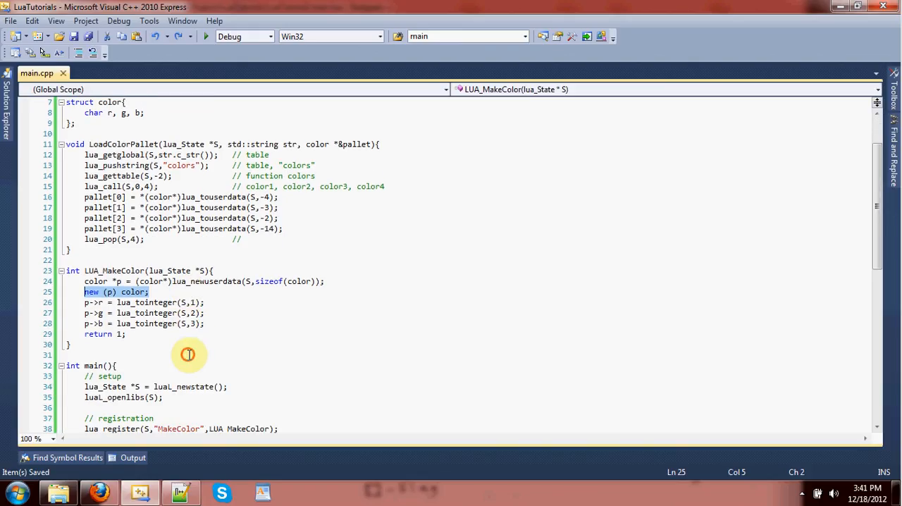
left_click(207, 375)
scroll(207, 376, "up", 2)
scroll(208, 377, "down", 5)
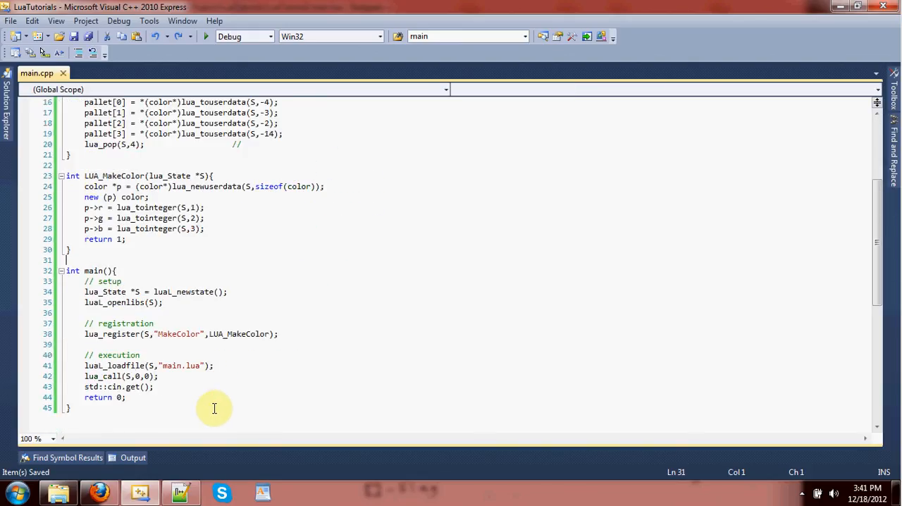
Step: Paste a copy of the basic palette table below it in main.lua
left_click(182, 492)
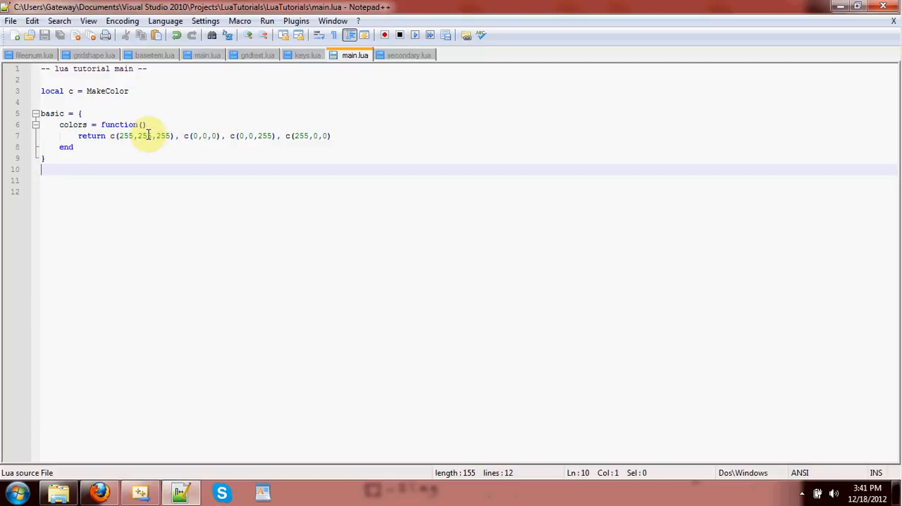
left_click(159, 136)
left_click_drag(46, 158, 40, 112)
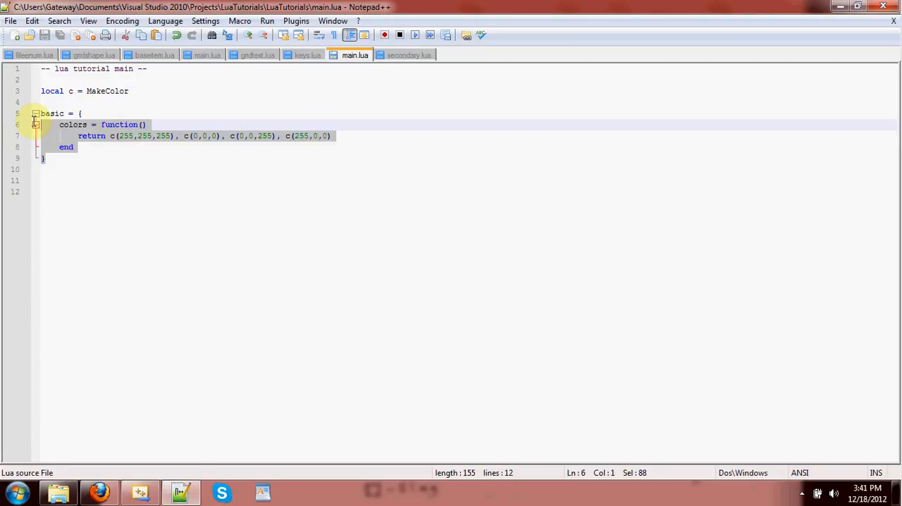
left_click(85, 191)
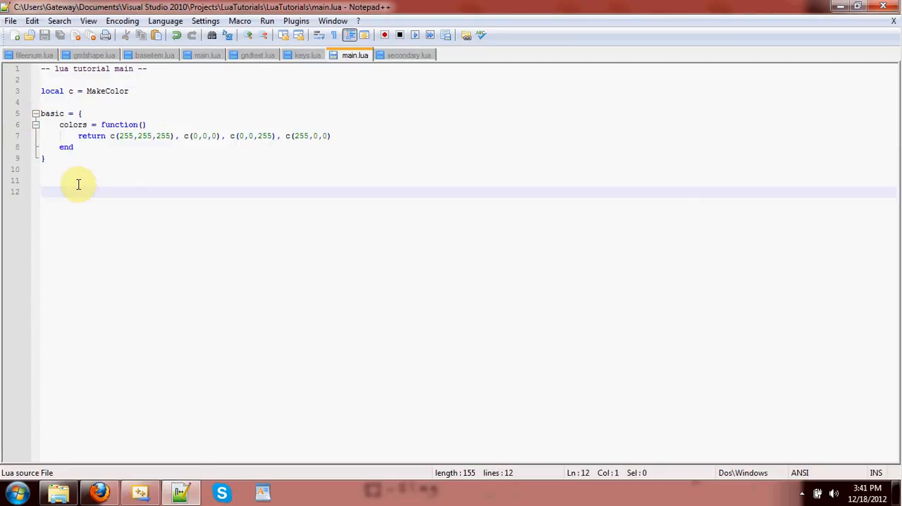
type("basic = { \tcolors = function() \t\treturn c(255,255,255), c(0,0,0), c(0,0,255), c(255,0,0) \tend }")
Step: Edit the copy's colours to (200,255,255), (0,100,100), (0,255,255) and (255,255,0) and save
left_click(118, 203)
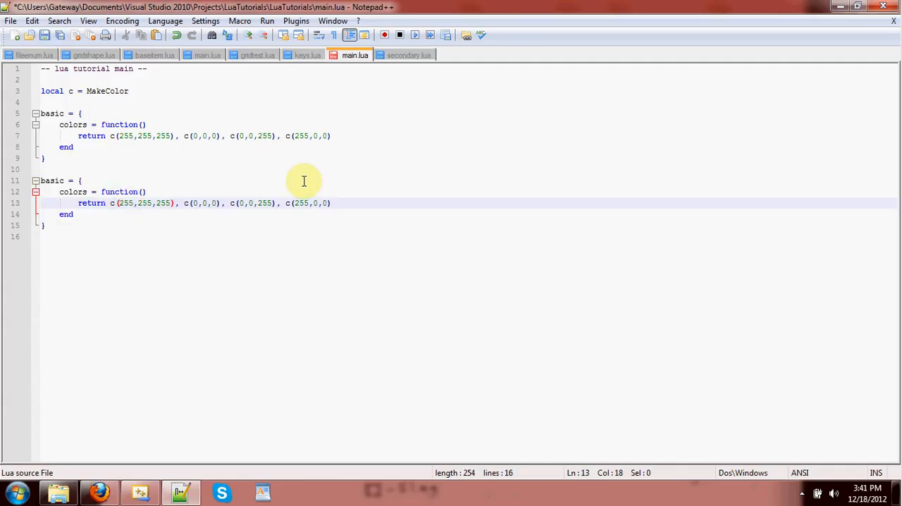
key("Right")
key("Right")
key("Right")
key("shift+ctrl+Left")
type("200")
key("ctrl+s")
key("Right")
key("Right")
key("Right")
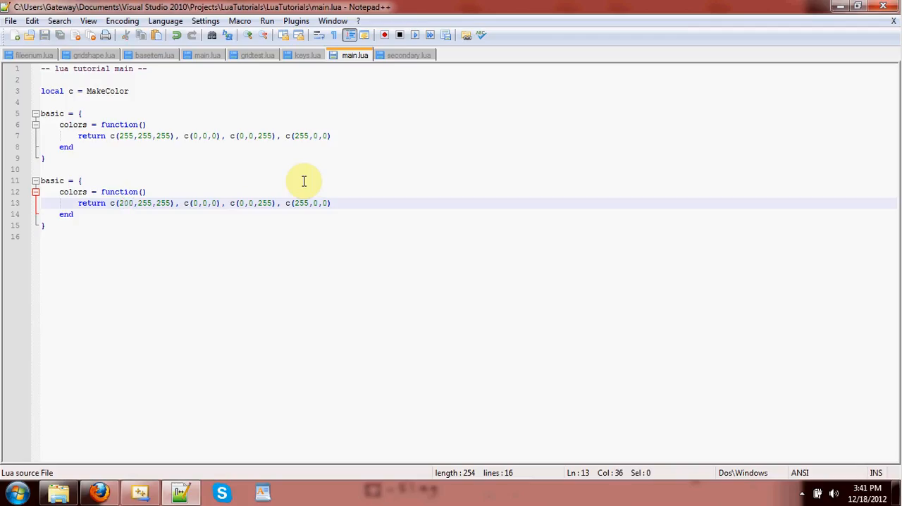
key("shift+Right")
key("shift+Right")
type("100,10")
key("ctrl+s")
key("Right")
key("Right")
key("Right")
key("Right")
key("Right")
key("shift+Right")
key("shift+Right")
type("255,")
key("End")
key("Left")
key("Left")
key("Left")
key("shift+Left")
type("255")
key("ctrl+s")
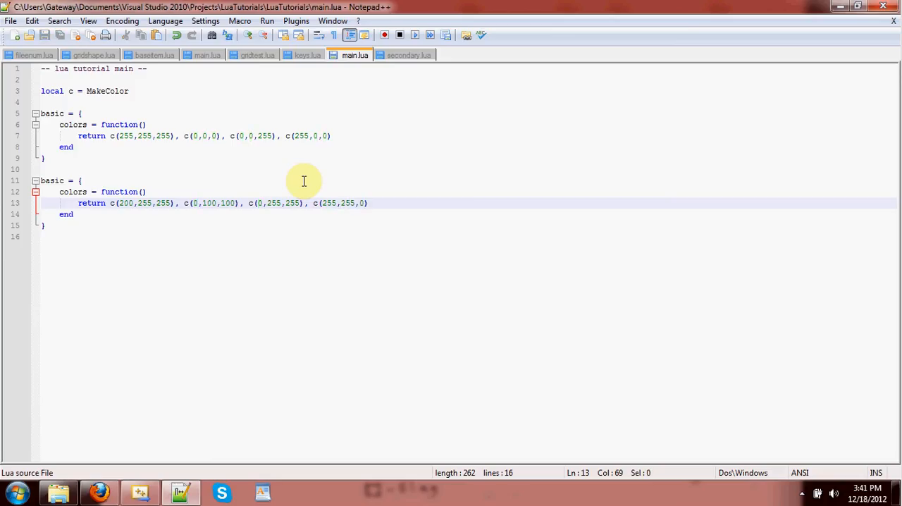
Step: Rename the copied table to other, then return to main.cpp and select the LoadColorPallet body
left_click(228, 181)
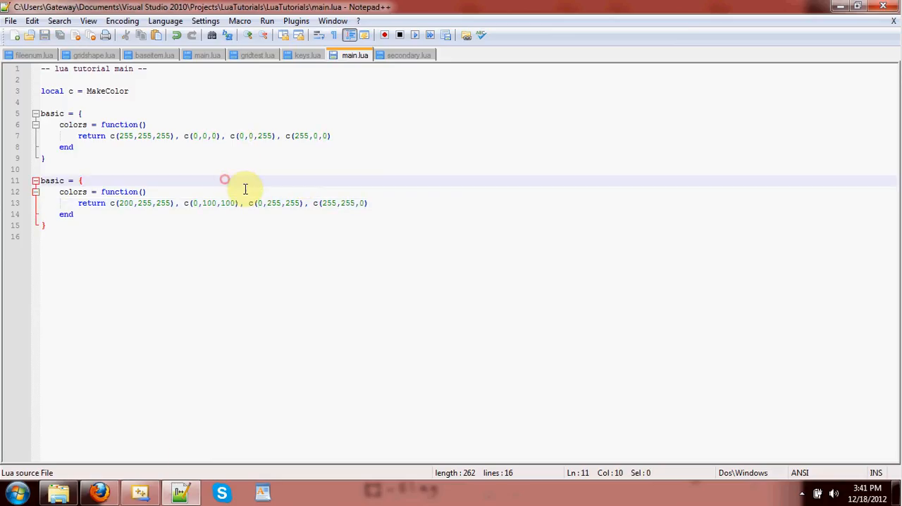
left_click(51, 172)
double_click(52, 180)
type("other")
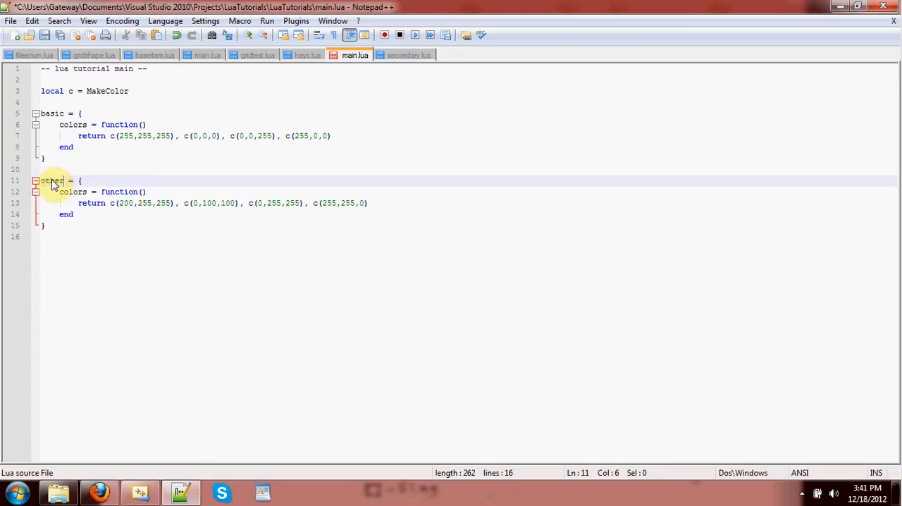
left_click(139, 494)
scroll(253, 205, "up", 3)
mouse_move(245, 303)
left_mouse_down()
mouse_move(90, 295)
mouse_move(62, 207)
left_mouse_up()
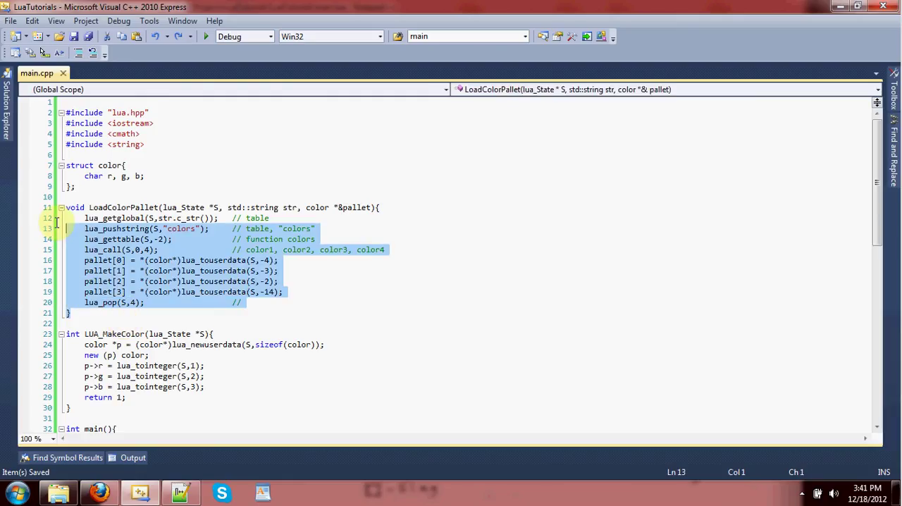
left_click(141, 303)
left_click_drag(393, 249, 84, 250)
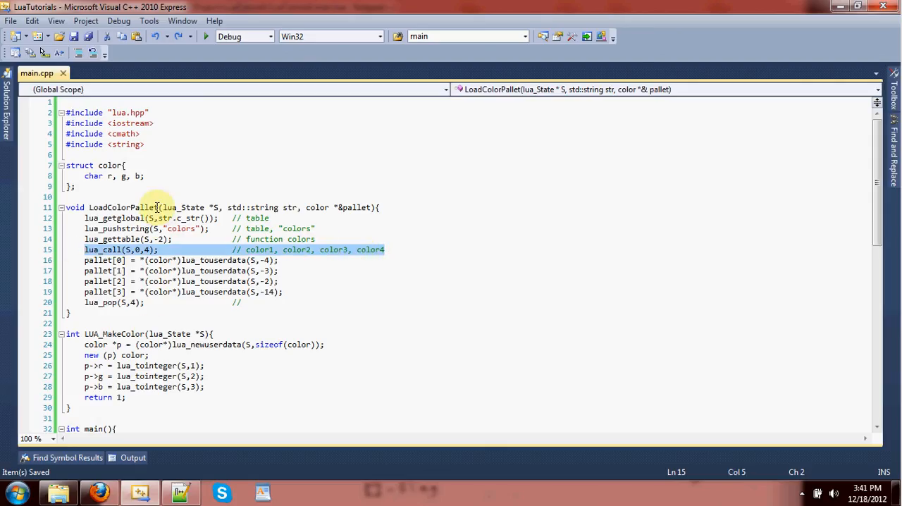
left_click(303, 218)
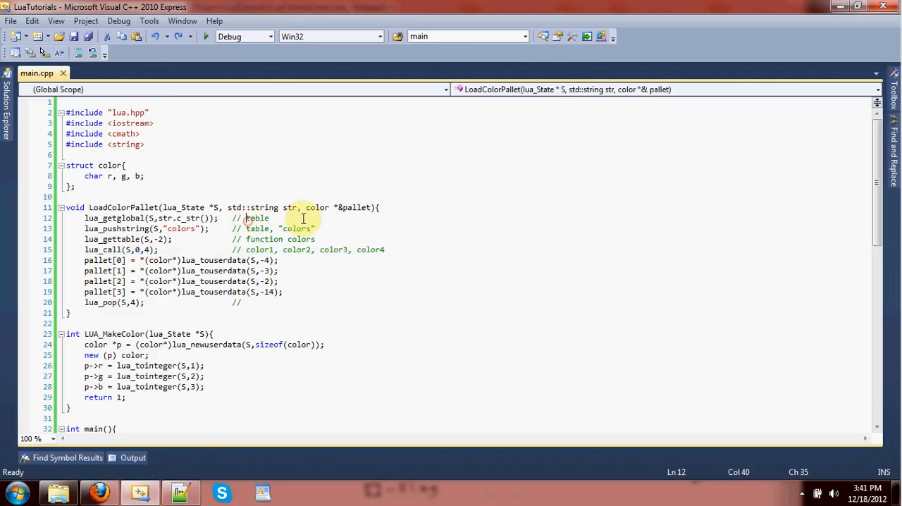
key("shift+Home")
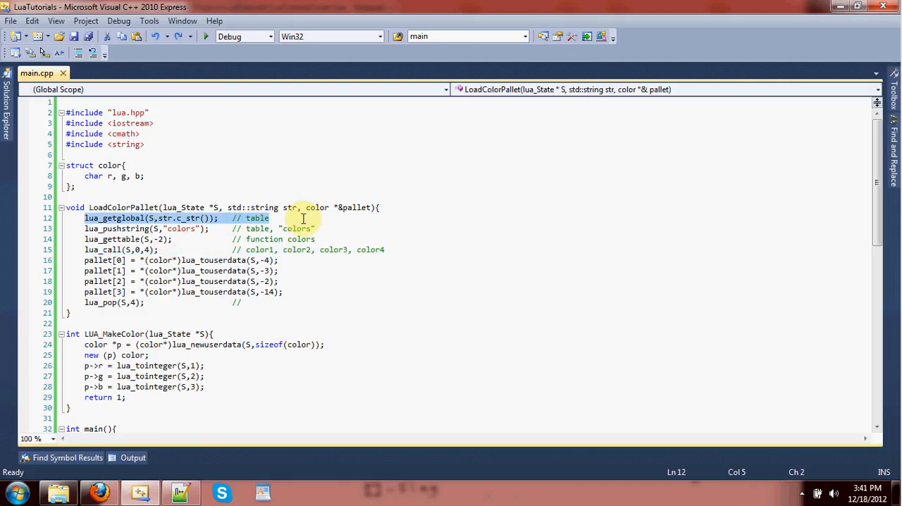
key("Down")
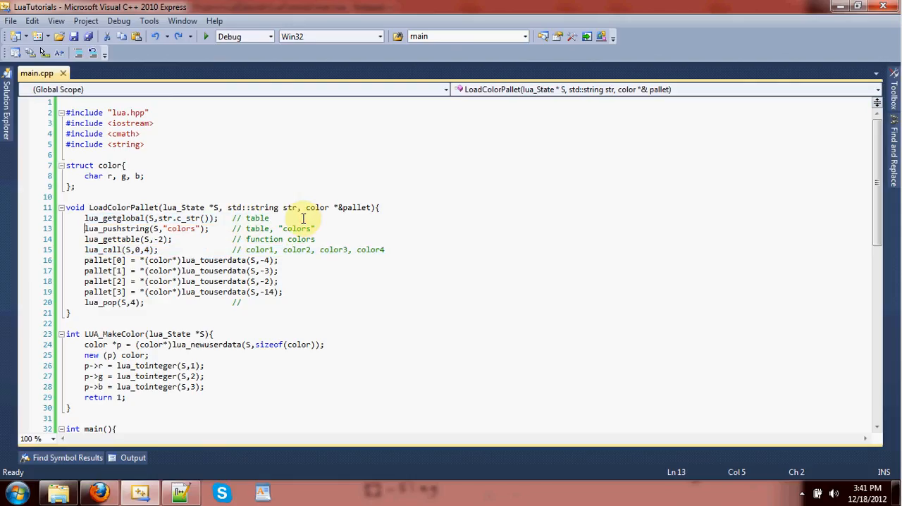
key("Down")
key("Up")
key("shift+End")
key("Down")
key("shift+Home")
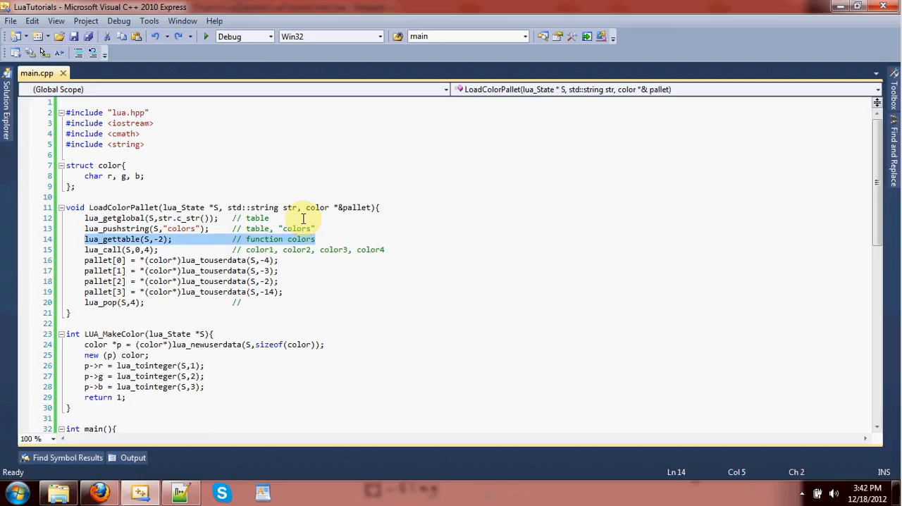
key("End")
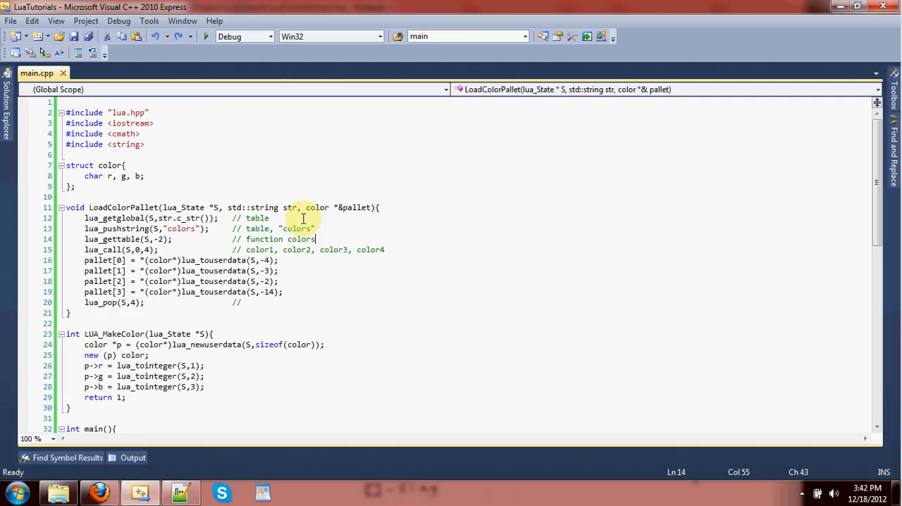
key("Down")
key("shift+Home")
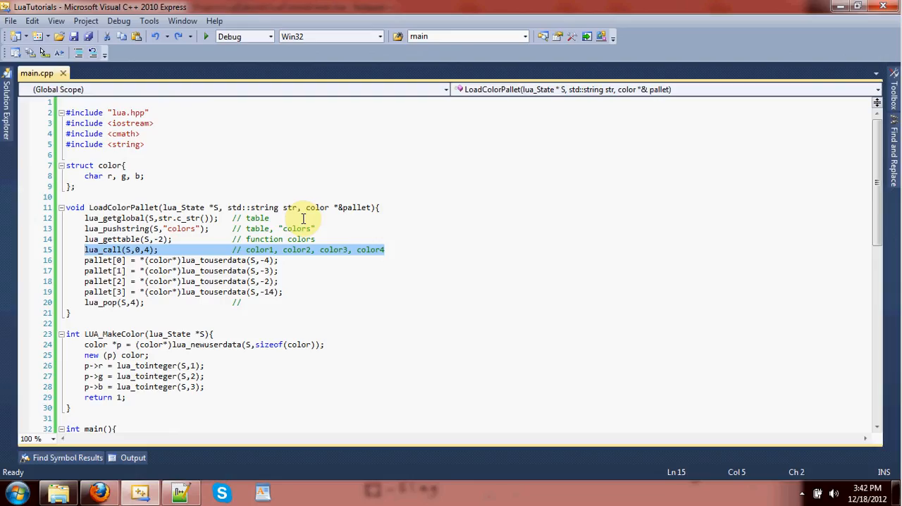
key("Up")
key("End")
key("shift+Left")
key("shift+Left")
key("shift+Left")
key("shift+Left")
key("shift+Left")
key("shift+Left")
key("shift+Left")
key("shift+Left")
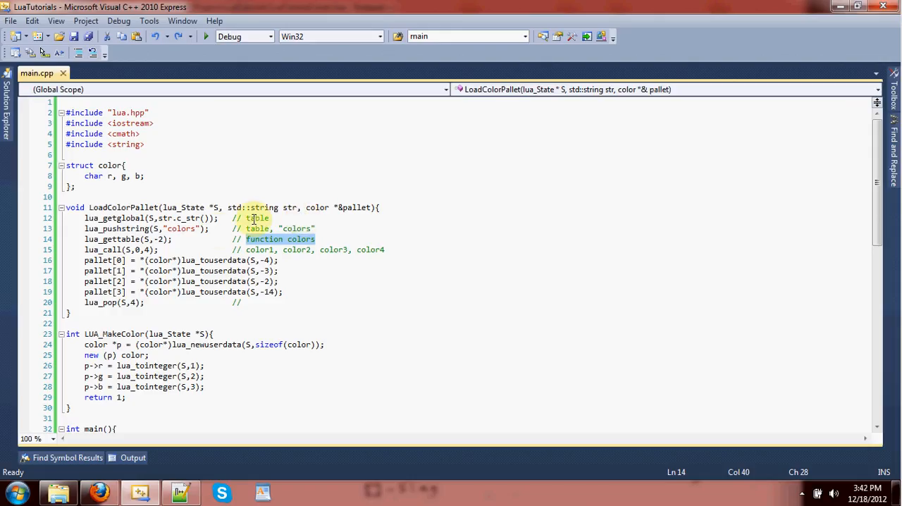
left_click(214, 220)
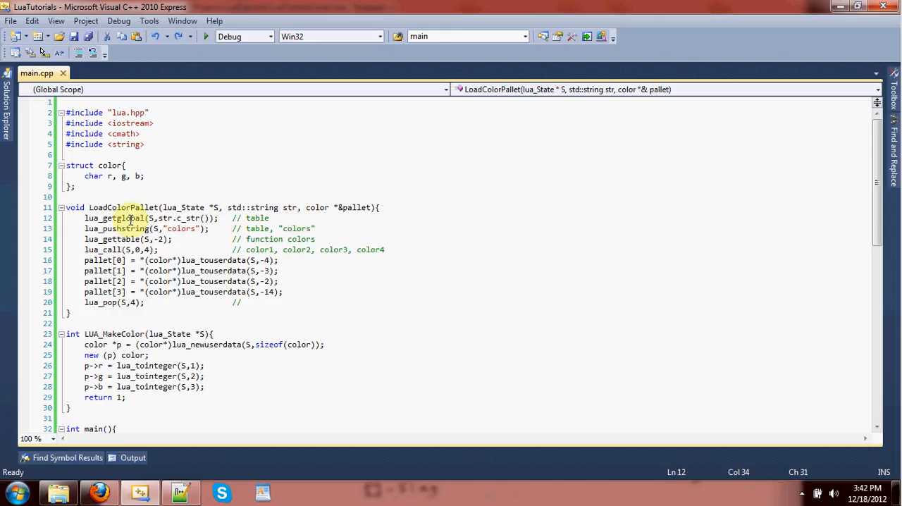
left_click(82, 219)
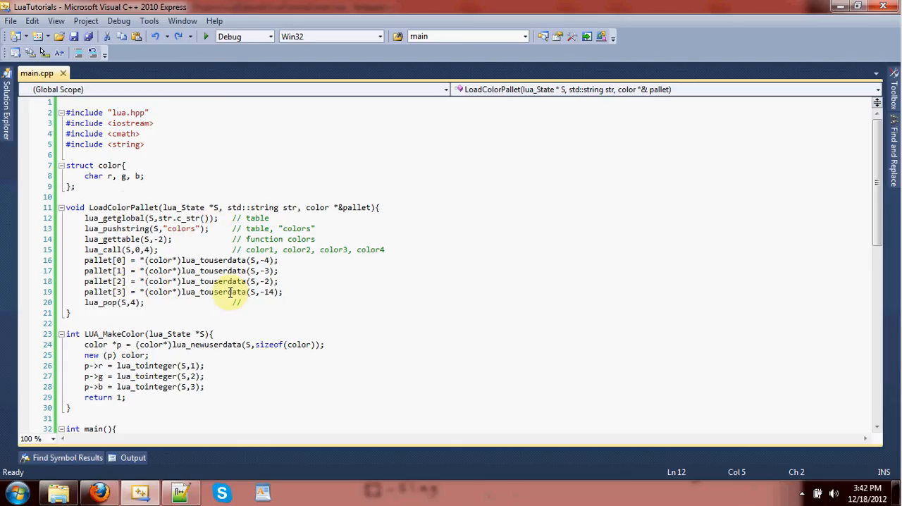
double_click(185, 207)
left_click(266, 218)
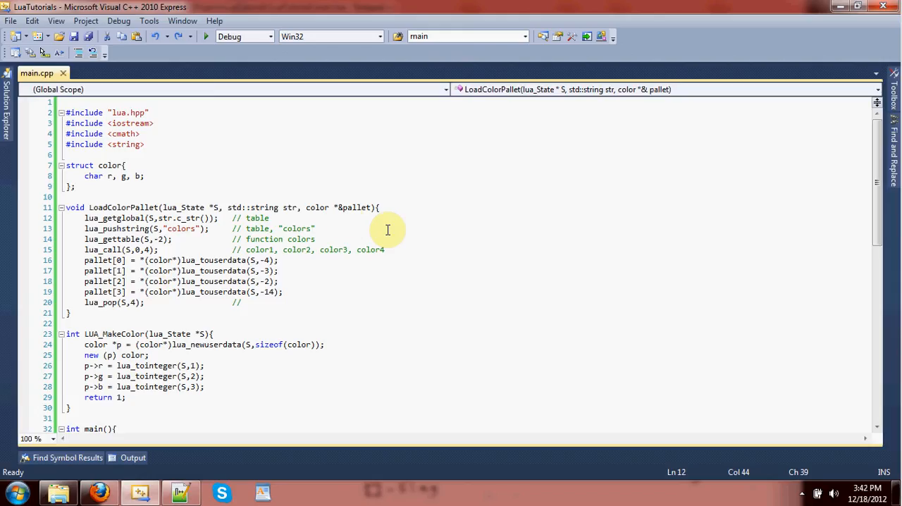
left_click(149, 218)
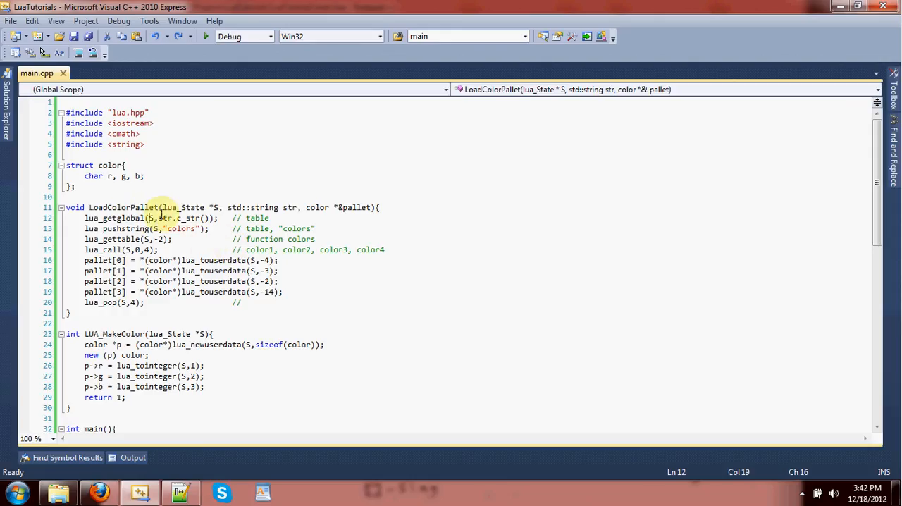
left_click(181, 492)
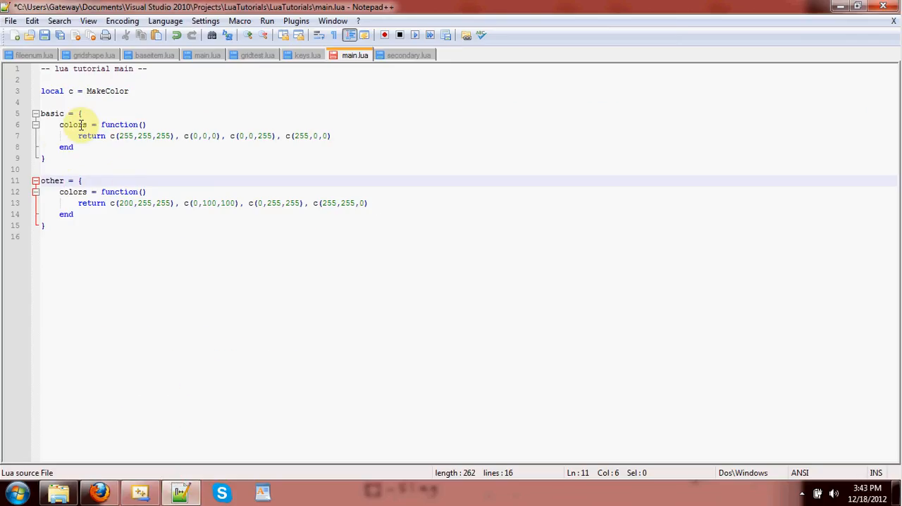
mouse_move(55, 156)
left_mouse_down()
mouse_move(59, 124)
mouse_move(79, 113)
left_mouse_up()
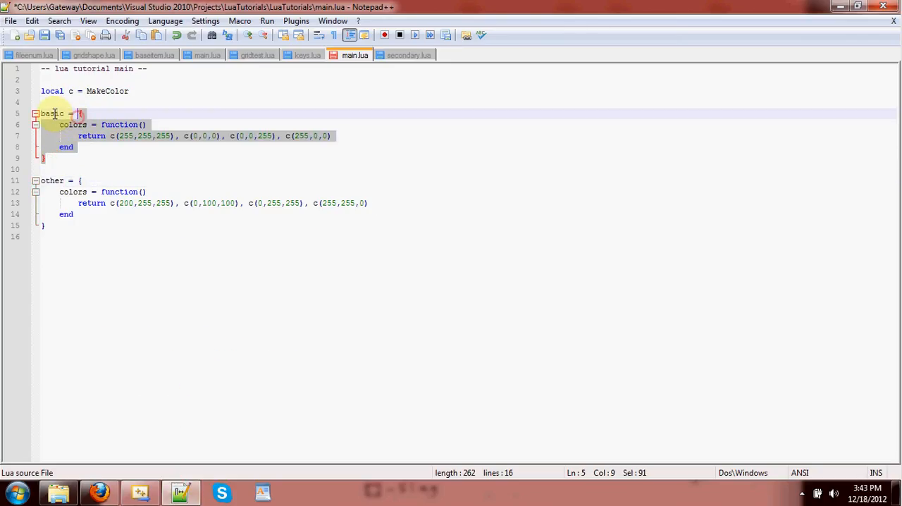
double_click(53, 114)
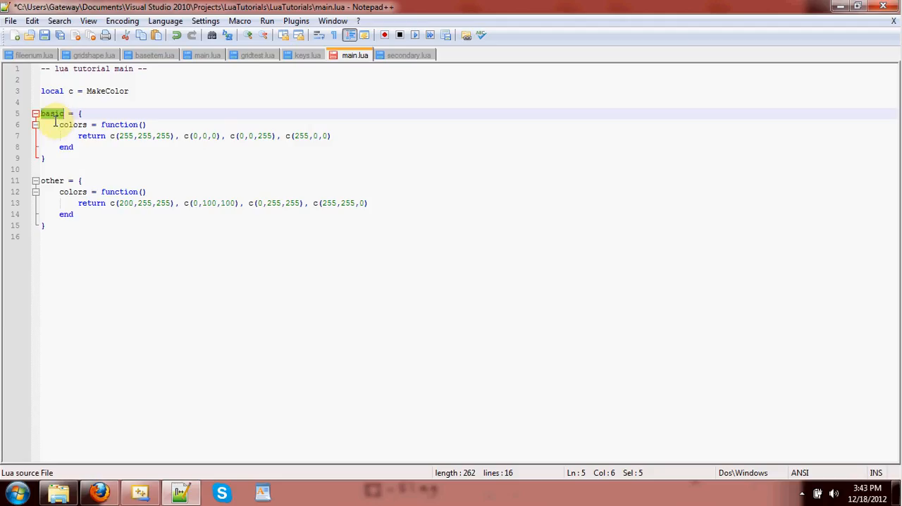
left_click(62, 169)
left_click_drag(47, 158, 76, 114)
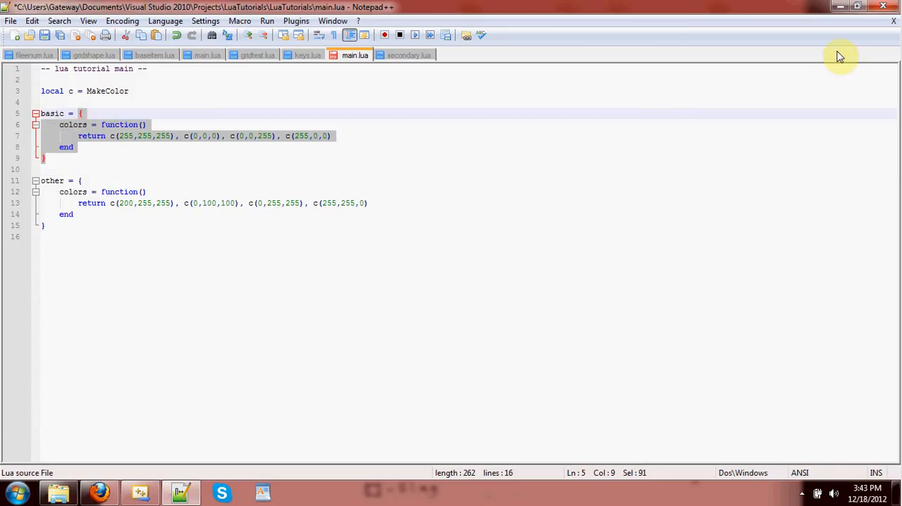
left_click(840, 6)
left_click(148, 218)
left_click(262, 229)
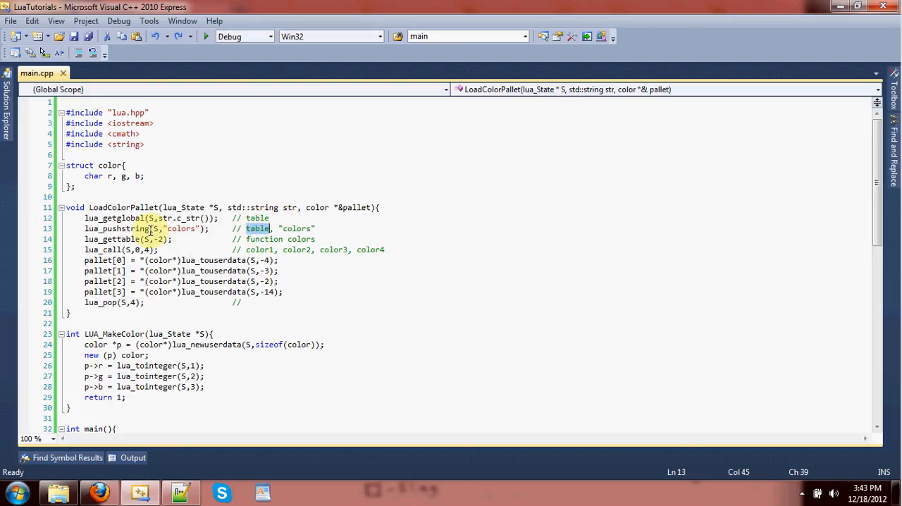
Step: Prefix the stack comments on lines 14 and 15 with 'table, ' and save main.cpp
double_click(296, 228)
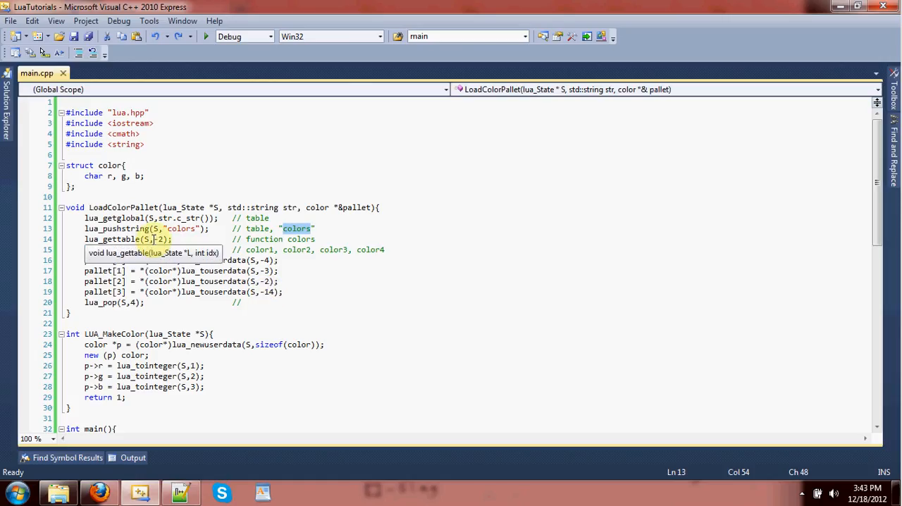
left_click(271, 229)
key("shift+Left")
key("shift+Left")
key("shift+Left")
key("shift+Left")
key("shift+Left")
key("shift+Left")
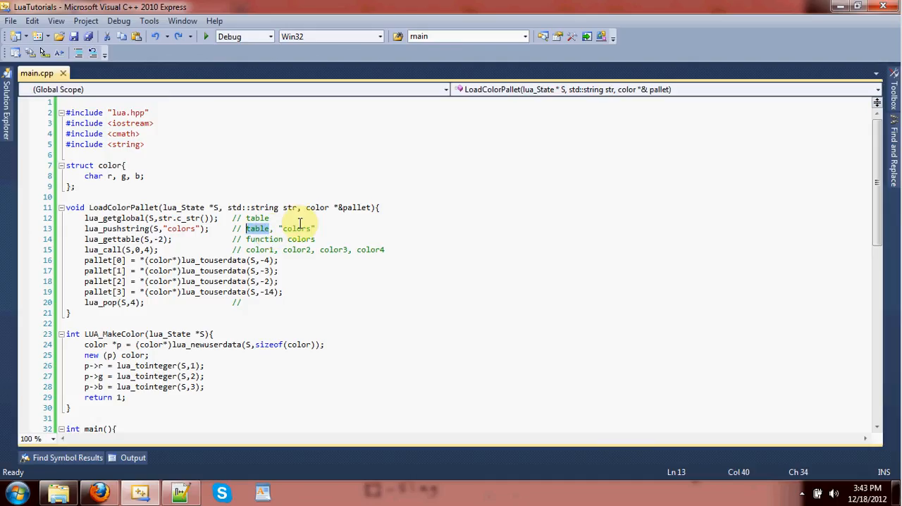
key("Down")
type("tabl")
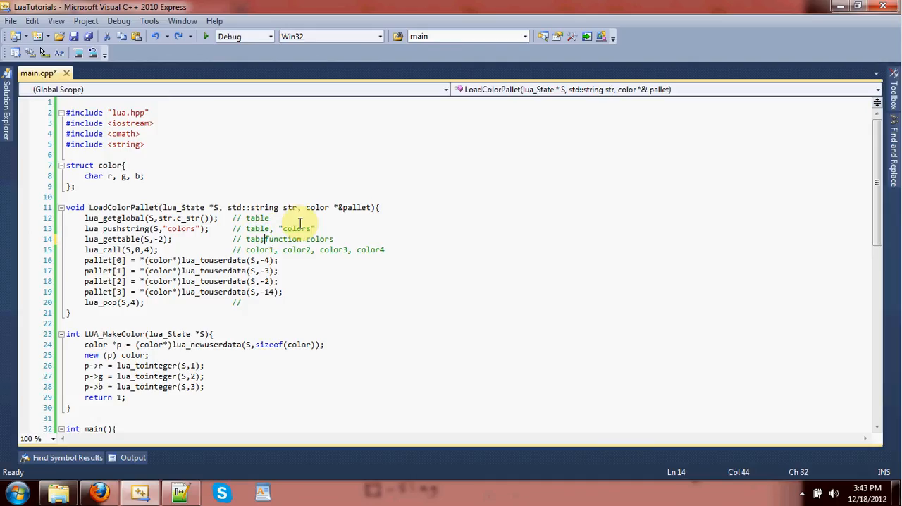
type("e,")
key("ctrl+s")
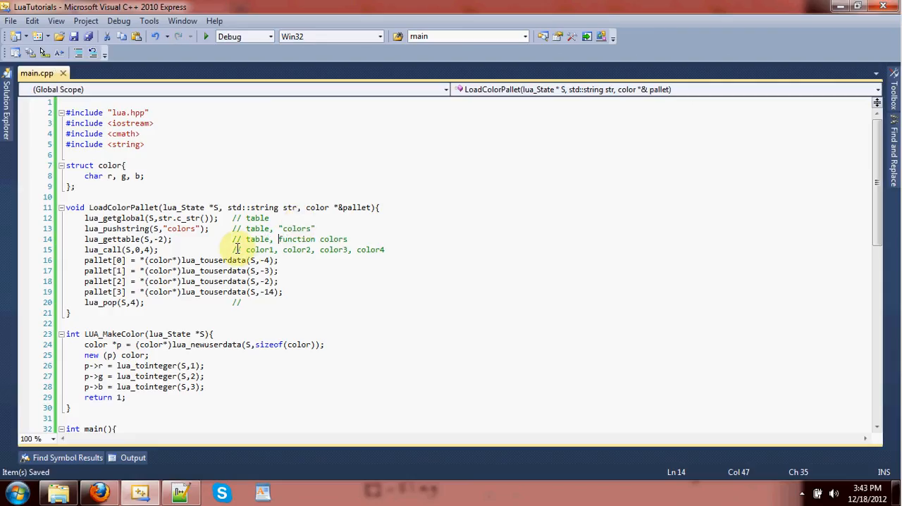
left_click(247, 250)
type("table,")
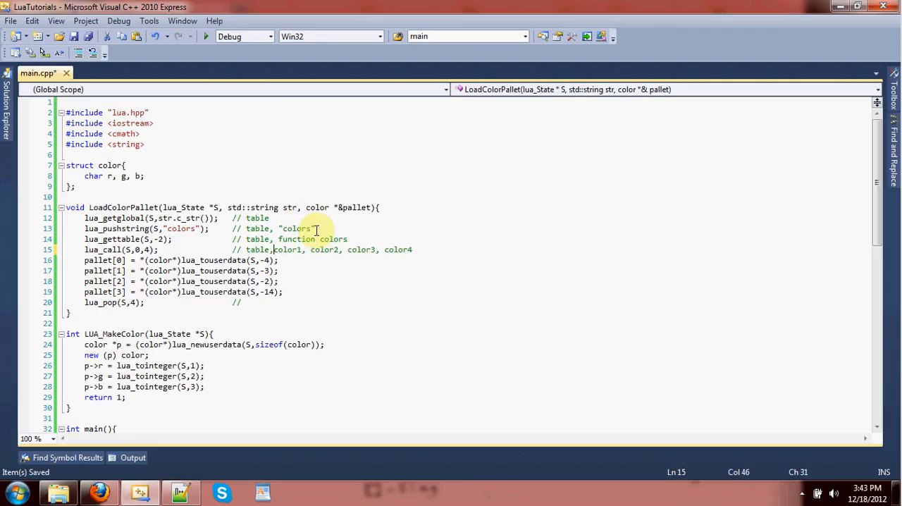
key("ctrl+s")
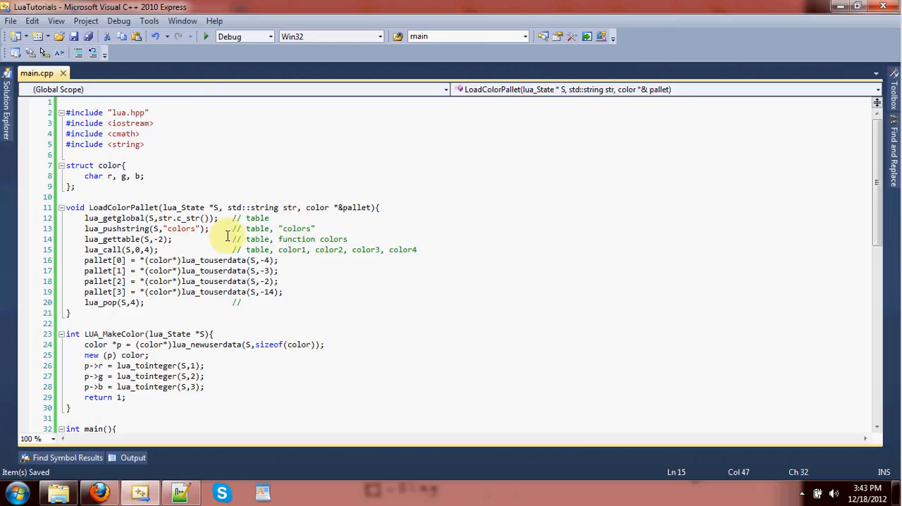
double_click(258, 239)
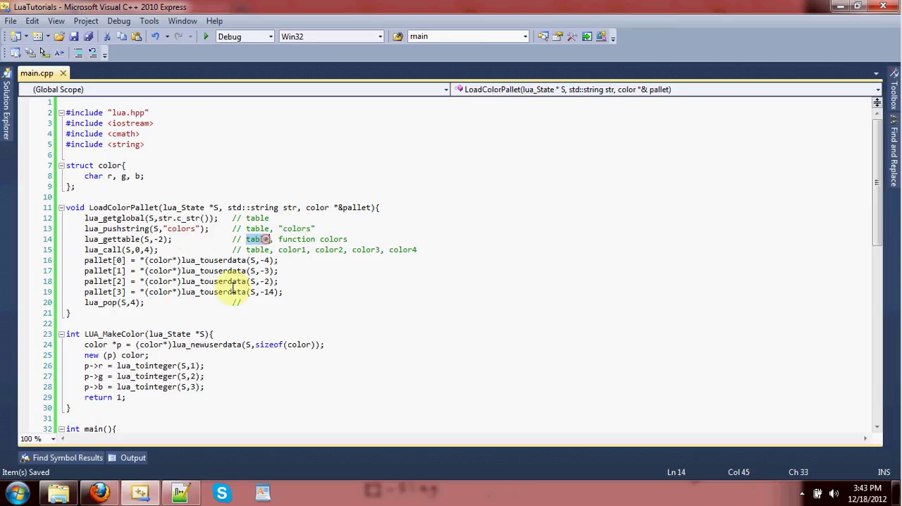
Step: Change lua_pop(S,4) to lua_pop(S,5) so the table is popped as well
left_click(160, 302)
key("Left")
key("Left")
key("Left")
key("Left")
key("Delete")
type("5")
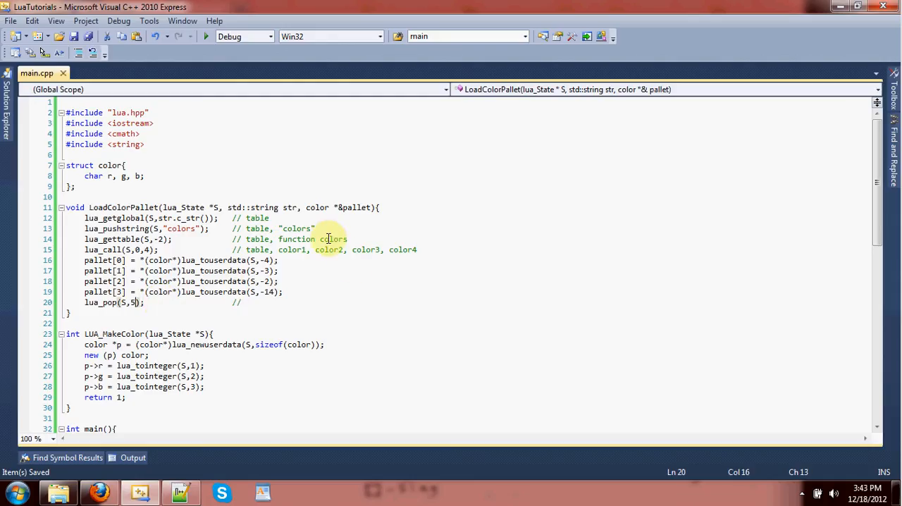
left_click(271, 218)
left_click(124, 240)
Step: Review the pushstring/gettable calls and their 'colors' comments, then switch to the Lua palette script
left_click_drag(314, 228, 280, 229)
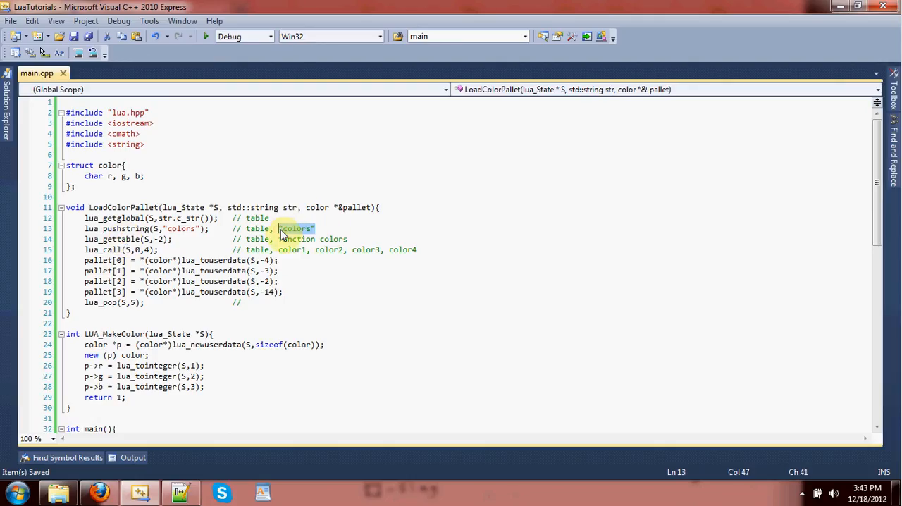
left_click_drag(347, 239, 282, 240)
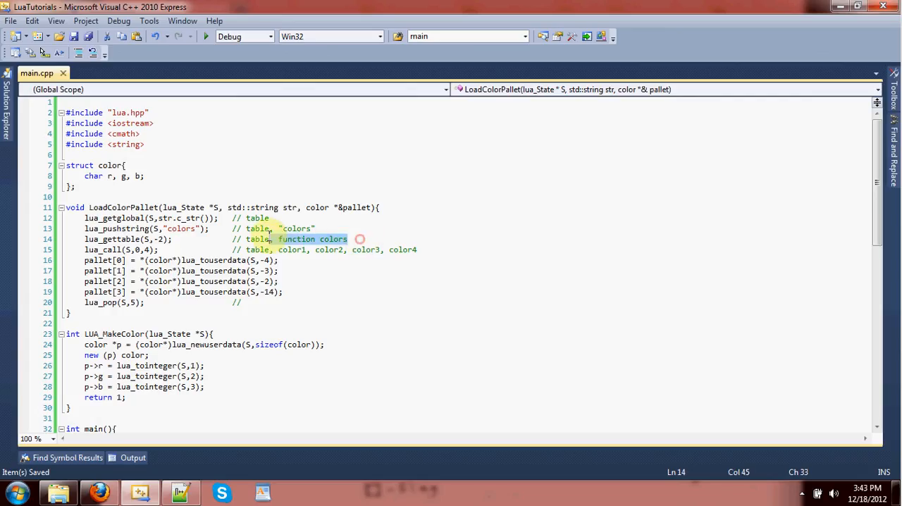
left_click_drag(128, 228, 131, 239)
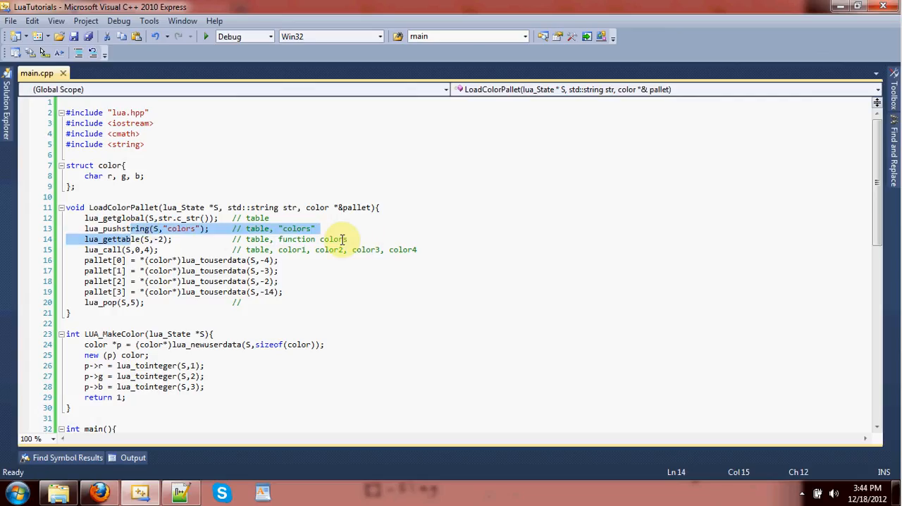
left_click(154, 218)
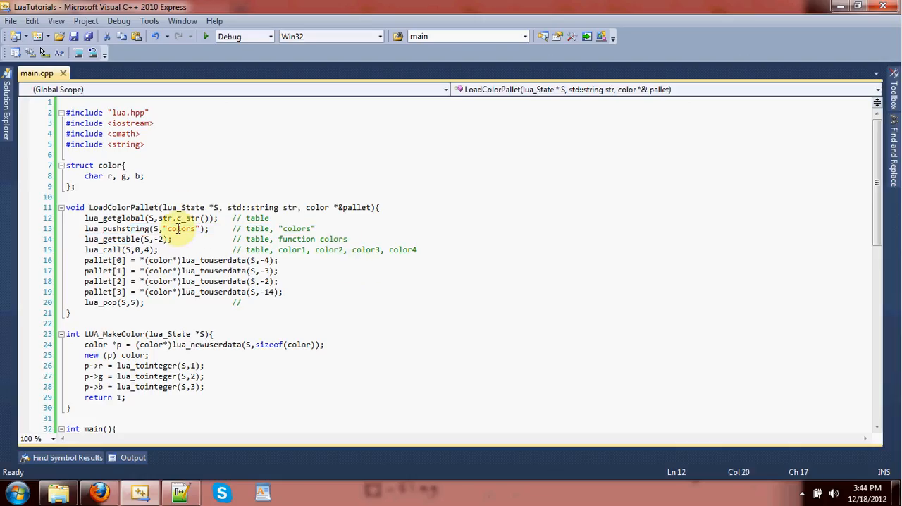
left_click(325, 229)
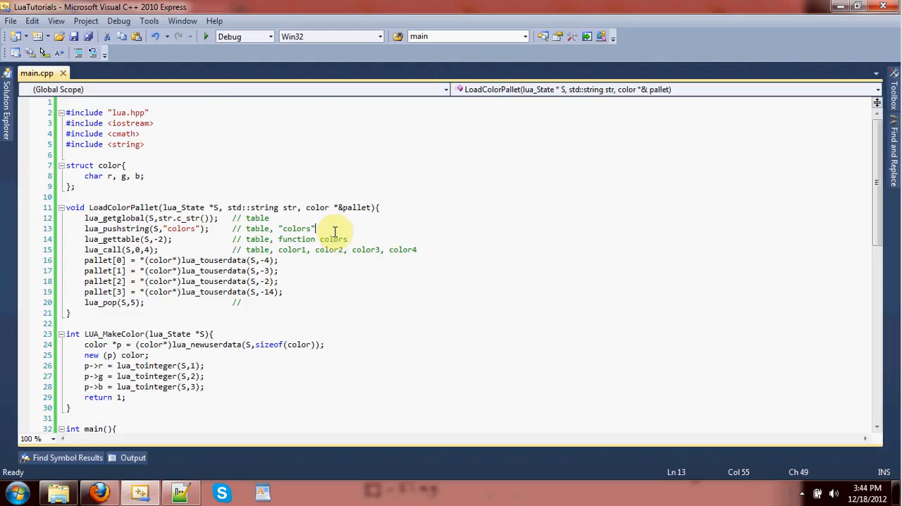
left_click_drag(172, 239, 81, 239)
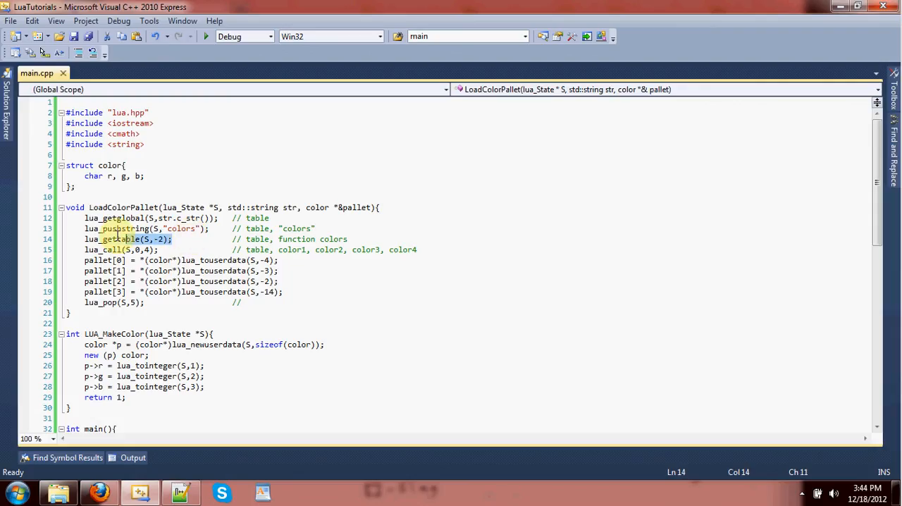
double_click(295, 229)
left_click_drag(347, 240, 276, 239)
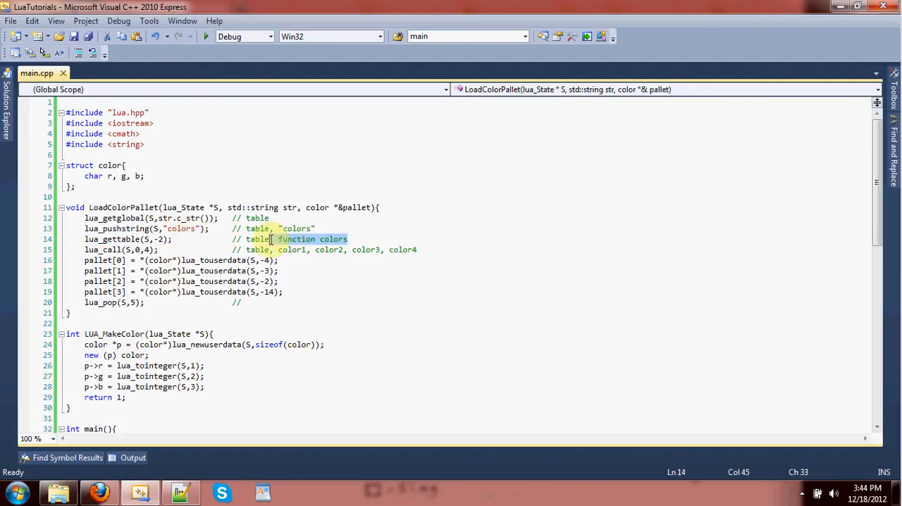
left_click(182, 491)
Step: Review the basic table's body and its colors = function() line in main.lua
left_click(81, 113)
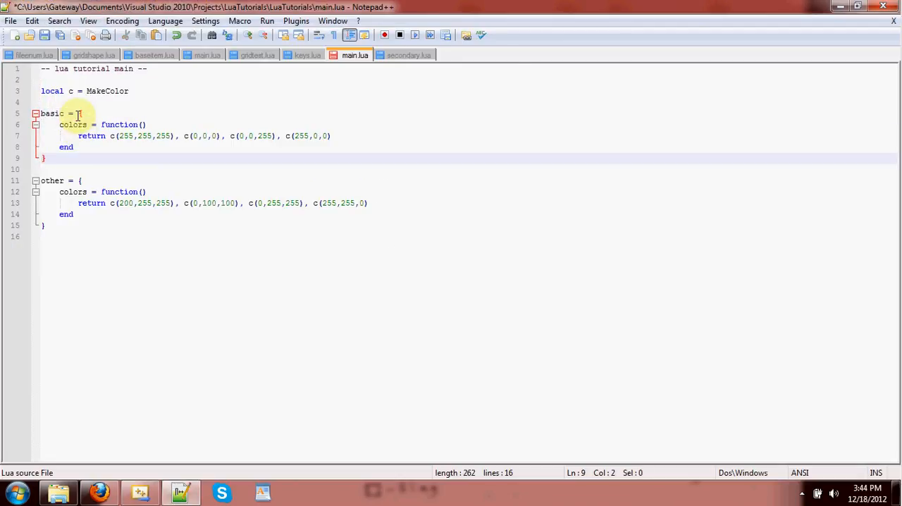
left_click_drag(81, 113, 62, 158)
double_click(71, 124)
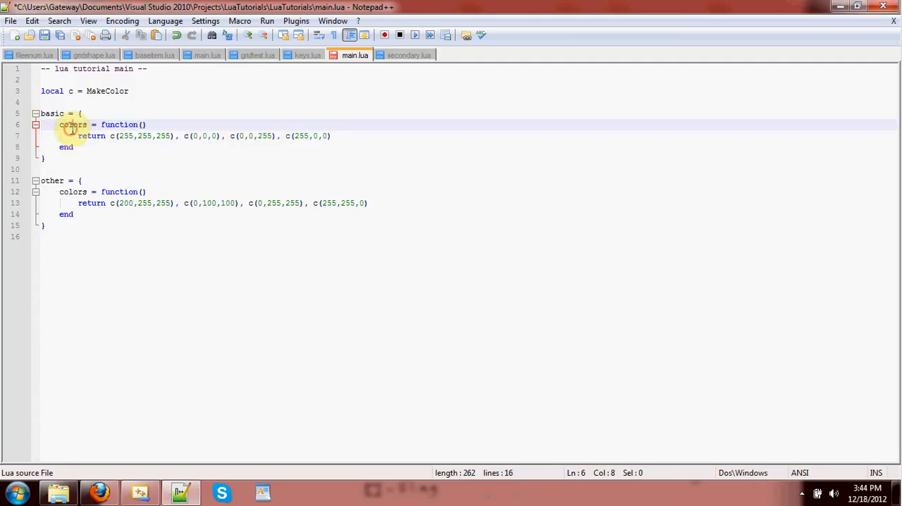
mouse_move(60, 124)
left_mouse_down()
mouse_move(89, 148)
mouse_move(100, 124)
left_mouse_up()
left_click(89, 148)
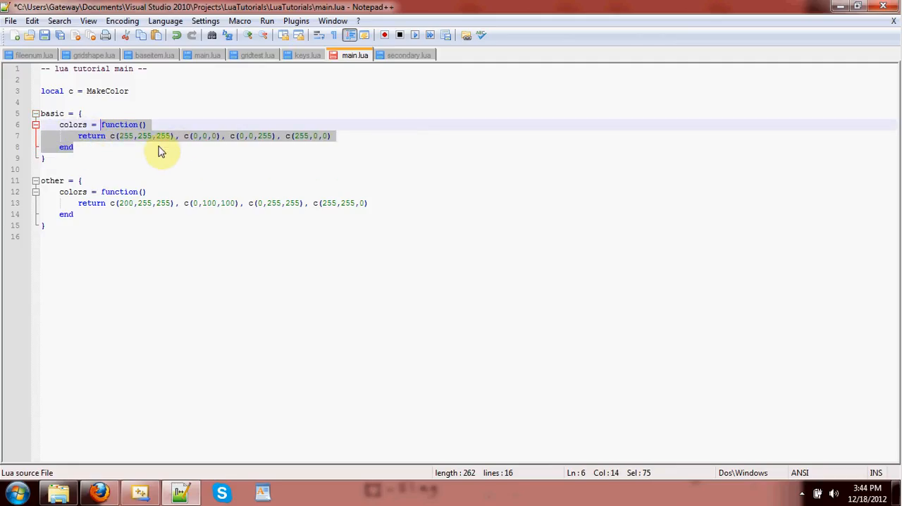
Step: Reselect the basic table brace to brace and the colors function, then return to main.cpp
left_click(46, 158)
left_click_drag(46, 158, 79, 112)
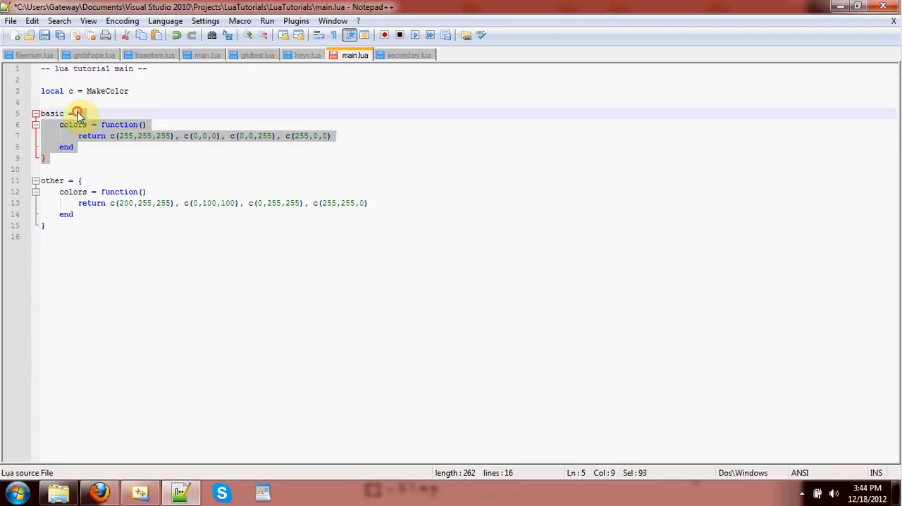
left_click(74, 147)
left_click_drag(73, 147, 101, 124)
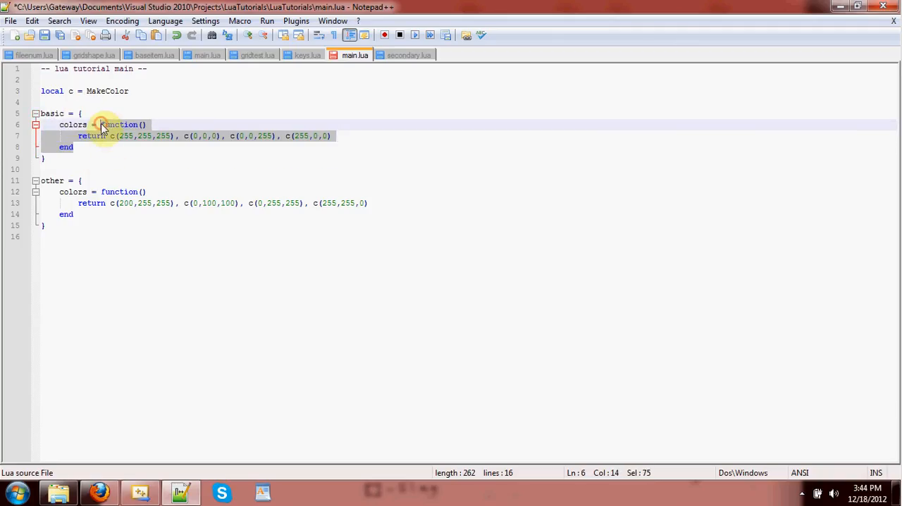
left_click(139, 492)
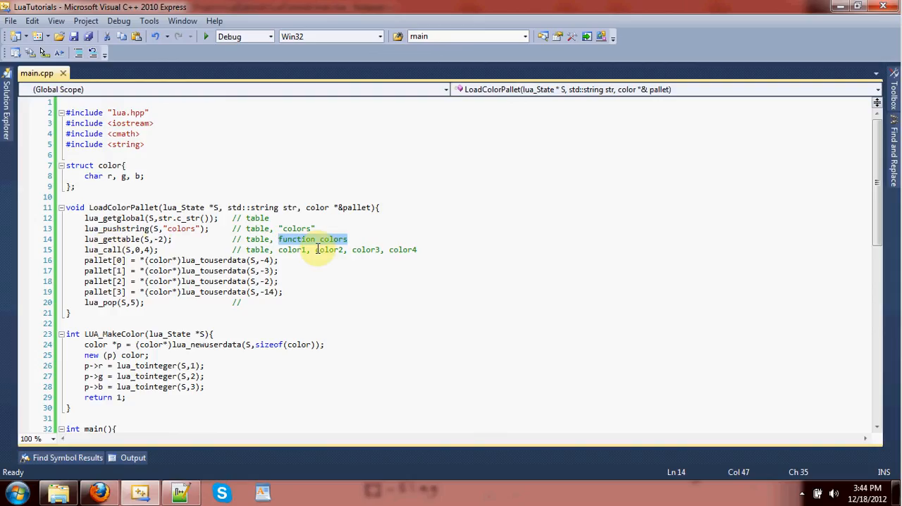
Step: Compare the lua_call line in main.cpp with the basic table's colors function in main.lua
left_click(136, 249)
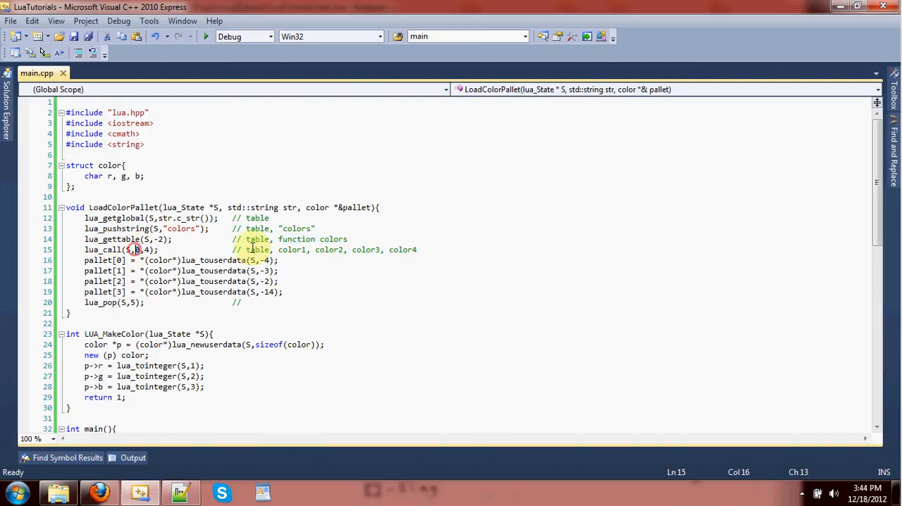
left_click(182, 493)
left_click_drag(74, 146, 100, 125)
left_click(114, 147)
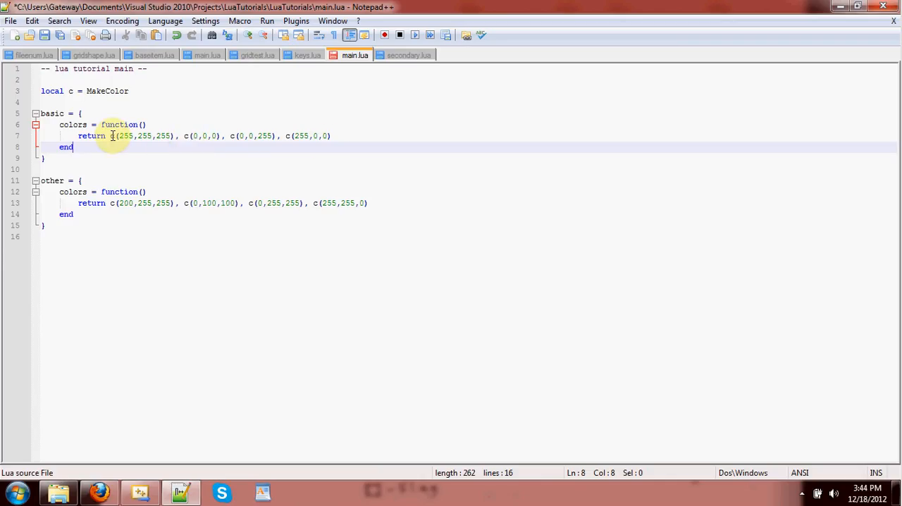
left_click(139, 492)
Step: Walk through the LUA_MakeColor body down to the green-channel assignment
left_click(173, 326)
scroll(172, 325, "down", 3)
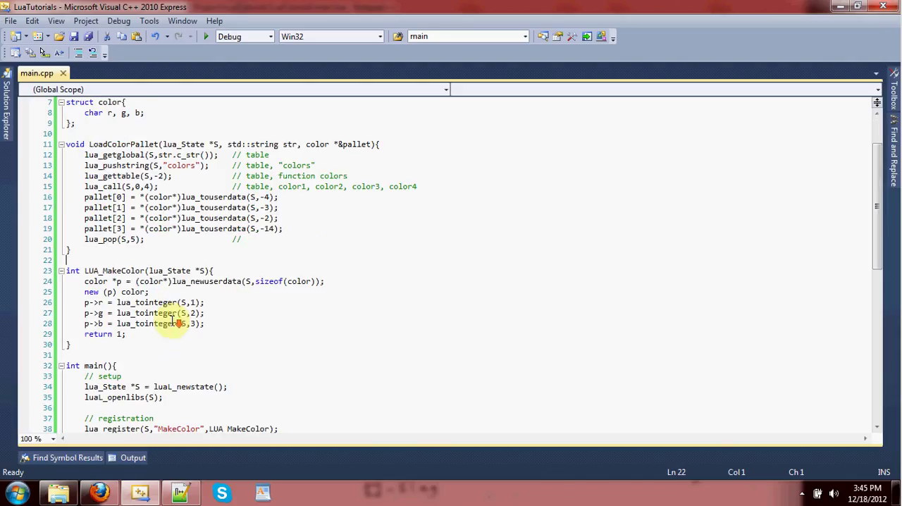
left_click(150, 345)
left_click_drag(127, 333, 84, 281)
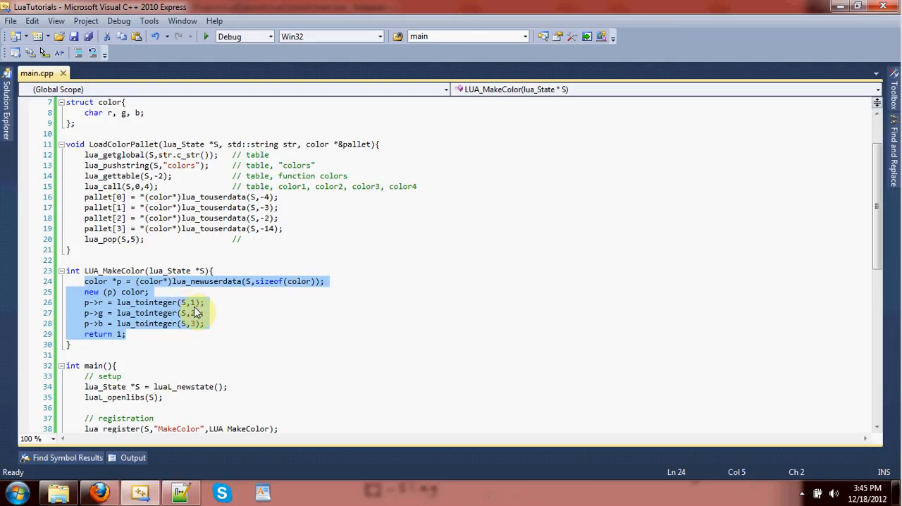
left_click(181, 492)
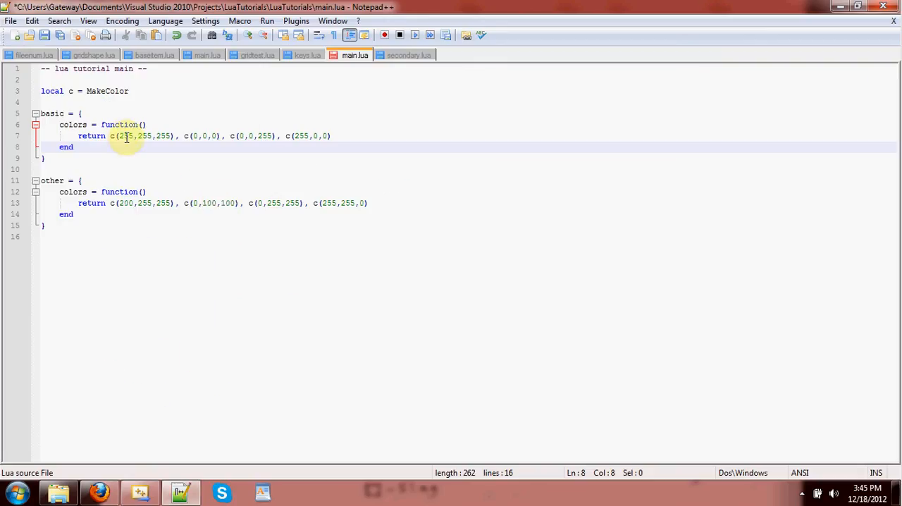
left_click(841, 8)
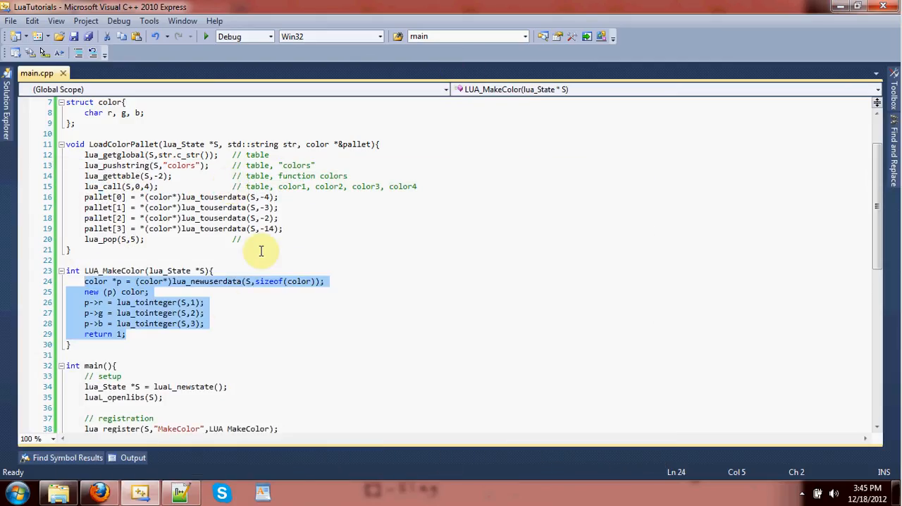
left_click(228, 308)
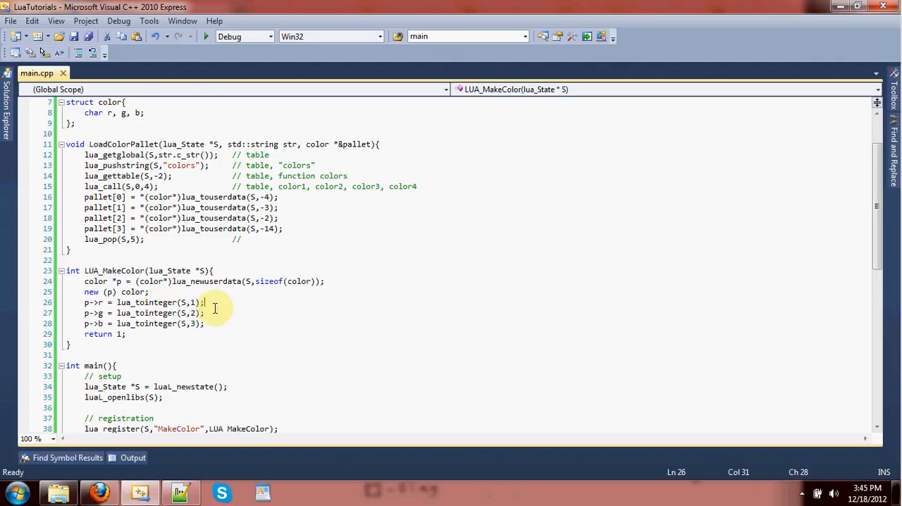
left_click(226, 310)
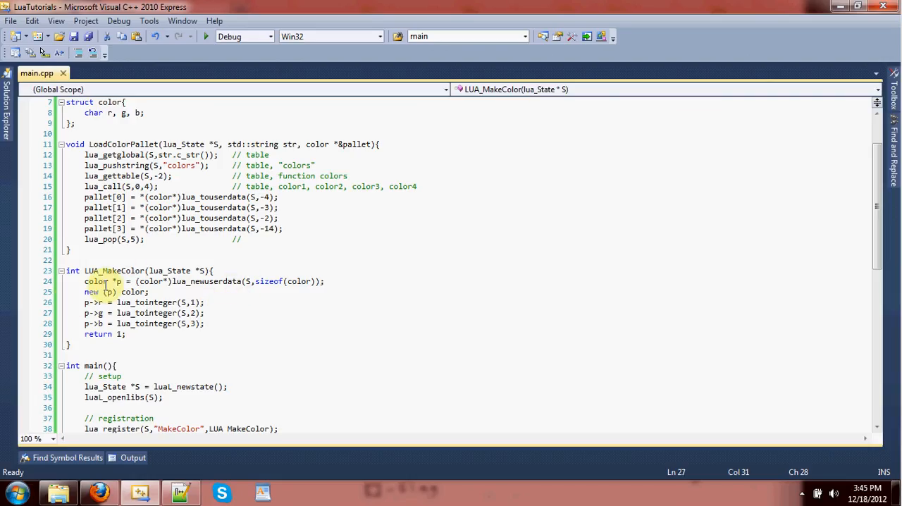
Step: Bring up main.lua in Notepad++ and highlight the first color's three values
left_click(183, 491)
left_click_drag(118, 136, 215, 136)
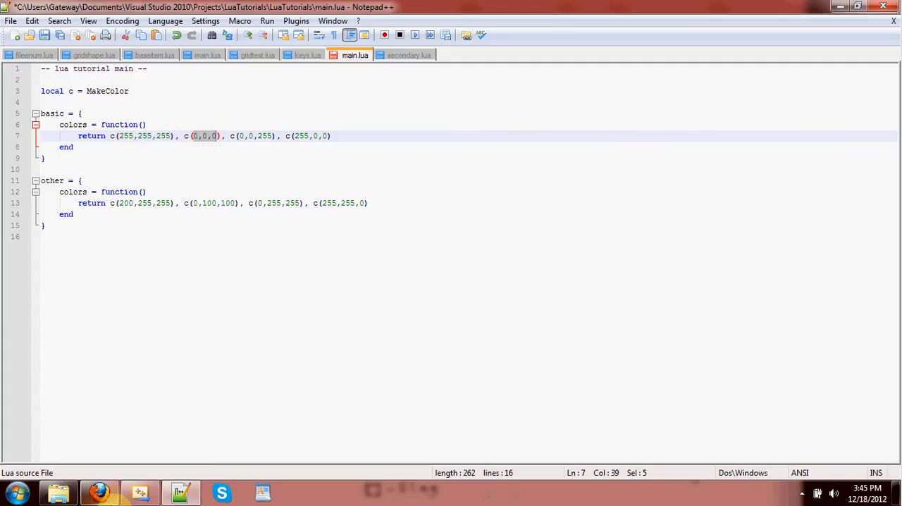
Step: Back in main.lua, highlight every use of the c color function and a 255 value
left_click(139, 491)
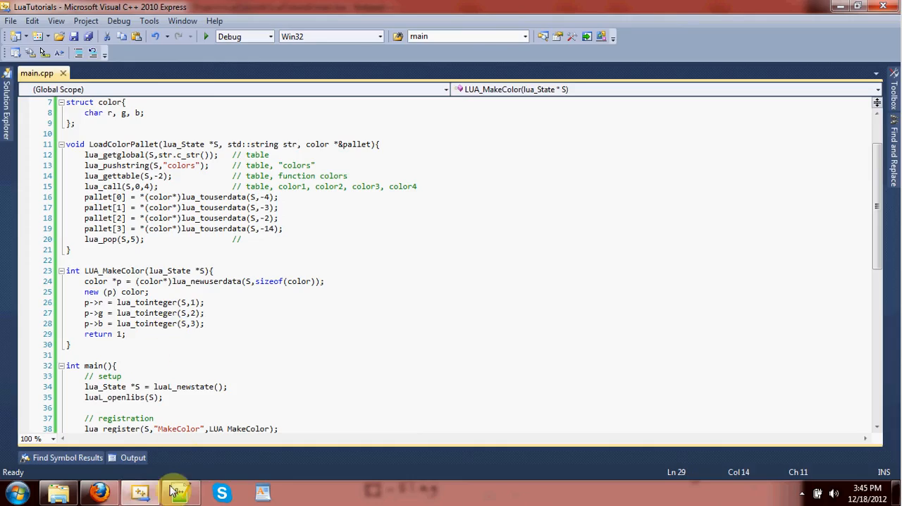
key("alt+Tab")
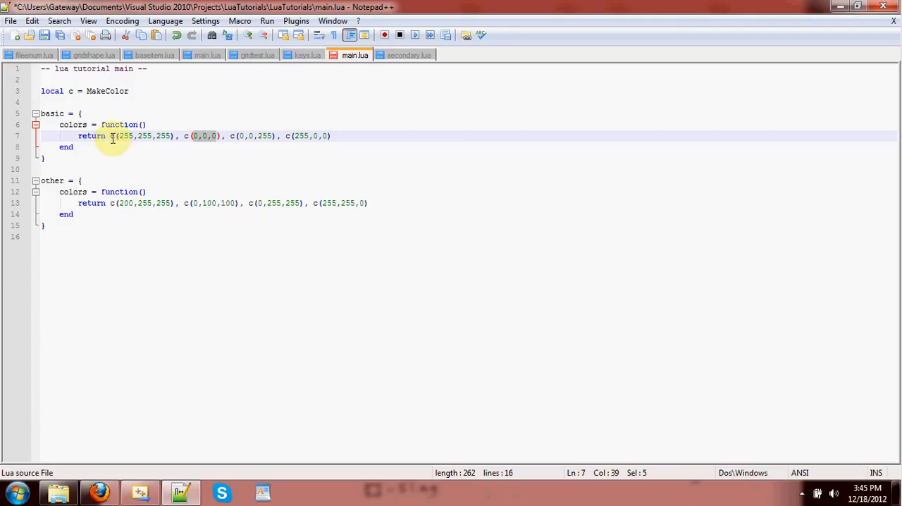
double_click(111, 136)
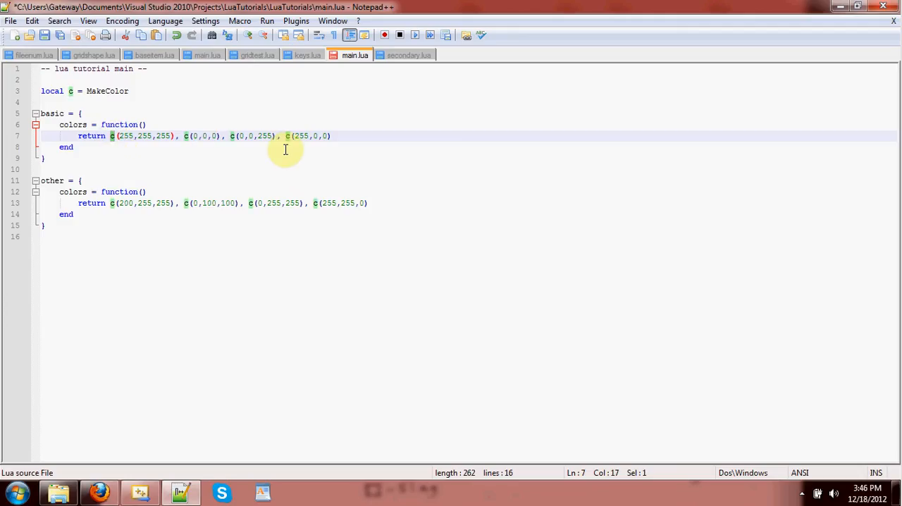
double_click(125, 135)
Step: Review the function parentheses and select all four c(...) color calls on line 7
left_click_drag(139, 125, 148, 124)
double_click(162, 136)
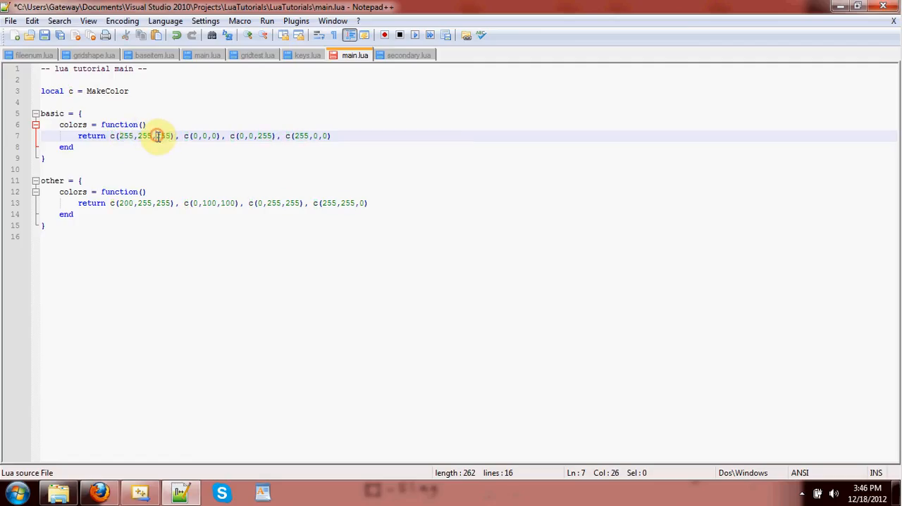
left_click_drag(331, 136, 110, 135)
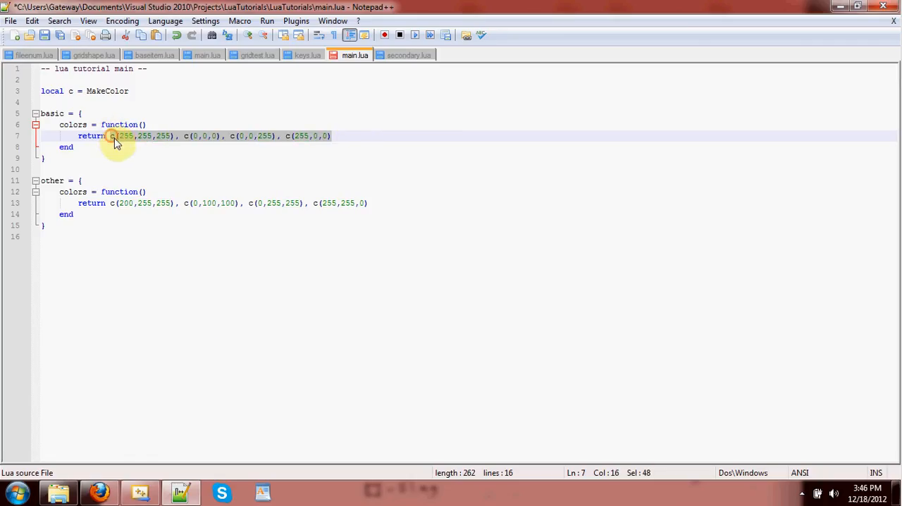
left_click(140, 493)
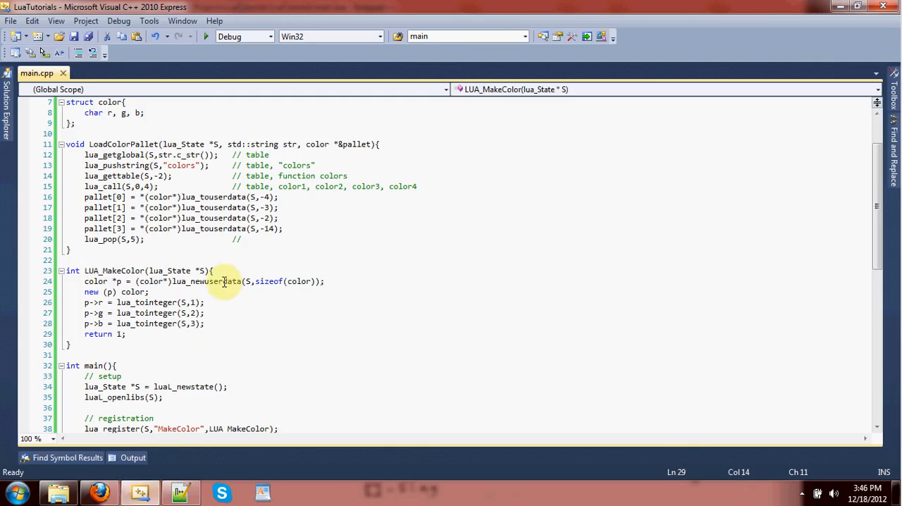
double_click(146, 186)
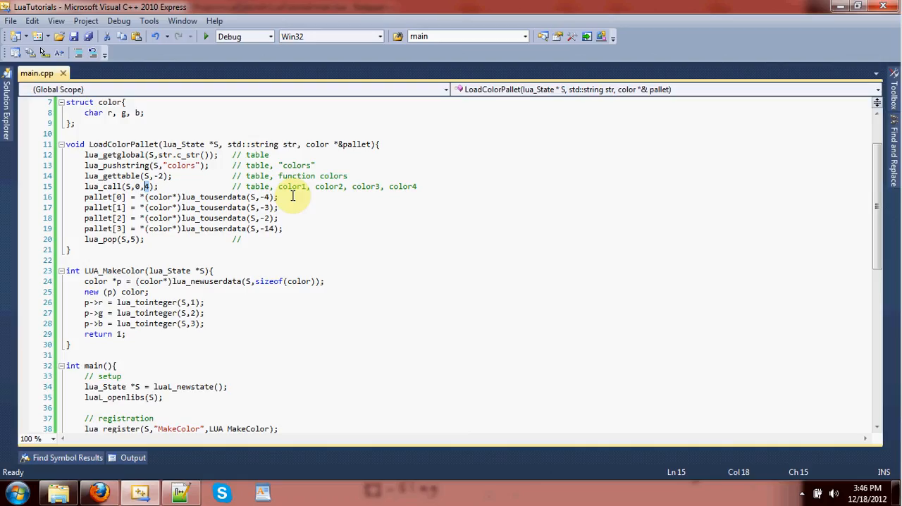
key("End")
key("ctrl+shift+Left")
key("ctrl+shift+Left")
key("ctrl+shift+Left")
key("ctrl+shift+Left")
key("ctrl+shift+Left")
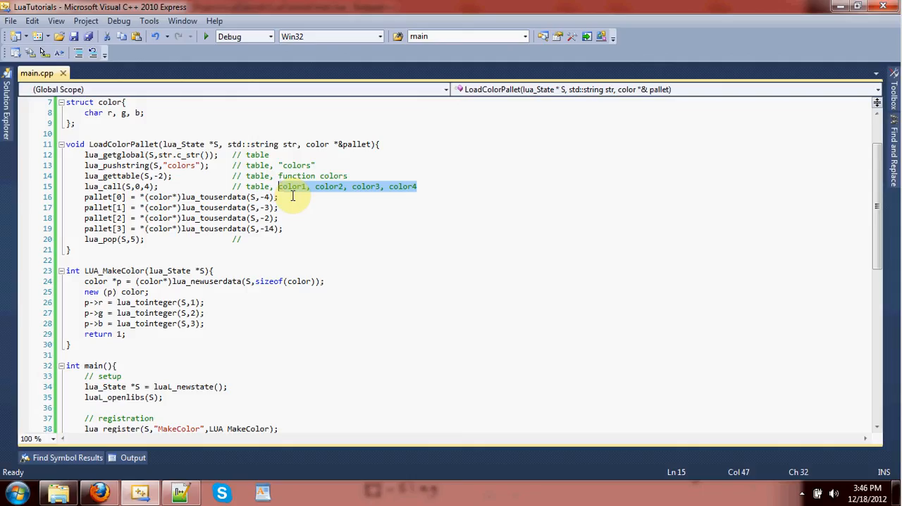
left_click(148, 197)
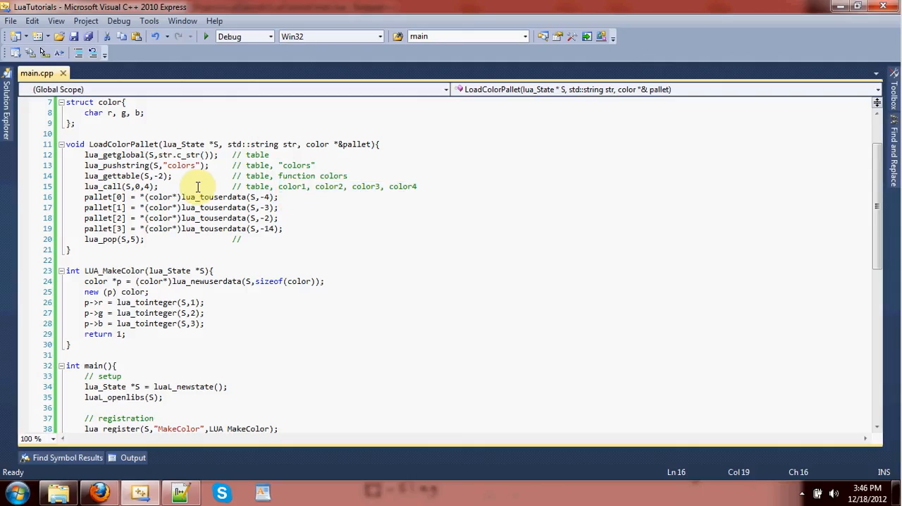
key("Up")
key("shift+Left")
type("3")
key("End")
key("shift+Left")
key("shift+Left")
key("shift+Left")
key("shift+Left")
key("shift+Left")
key("shift+Left")
key("shift+Left")
key("shift+Left")
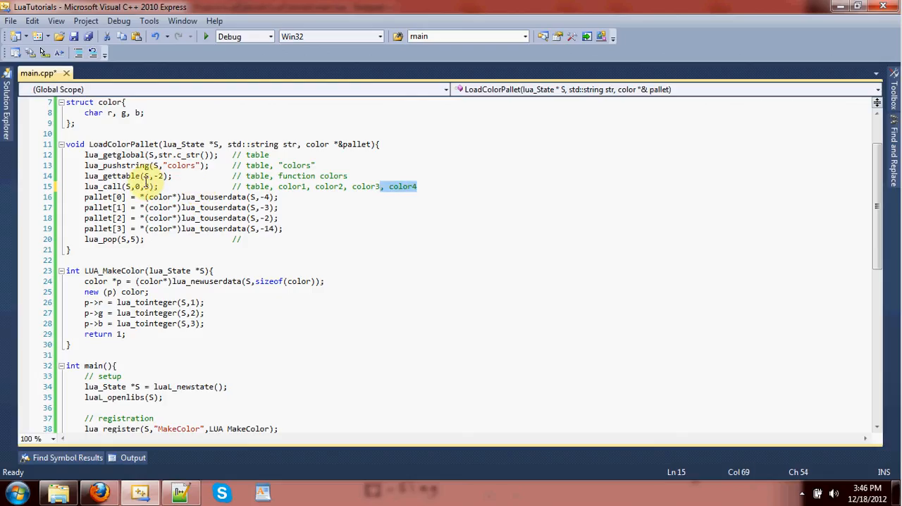
left_click(149, 186)
key("ctrl+s")
type("4")
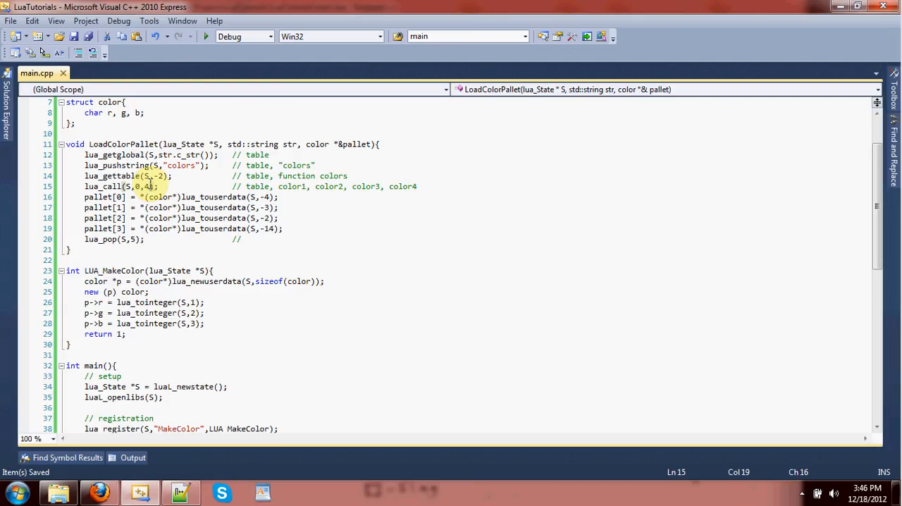
left_click(405, 188)
left_click(398, 202)
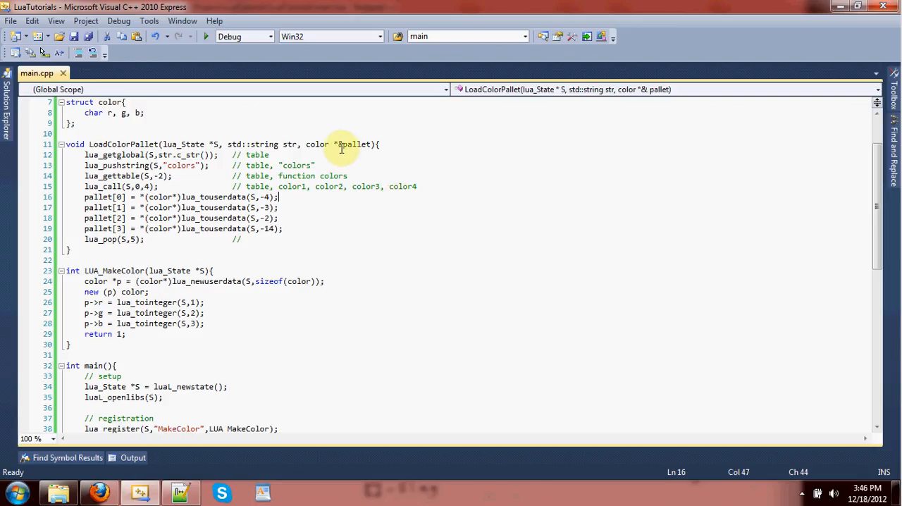
left_click_drag(334, 144, 372, 145)
left_click(315, 216)
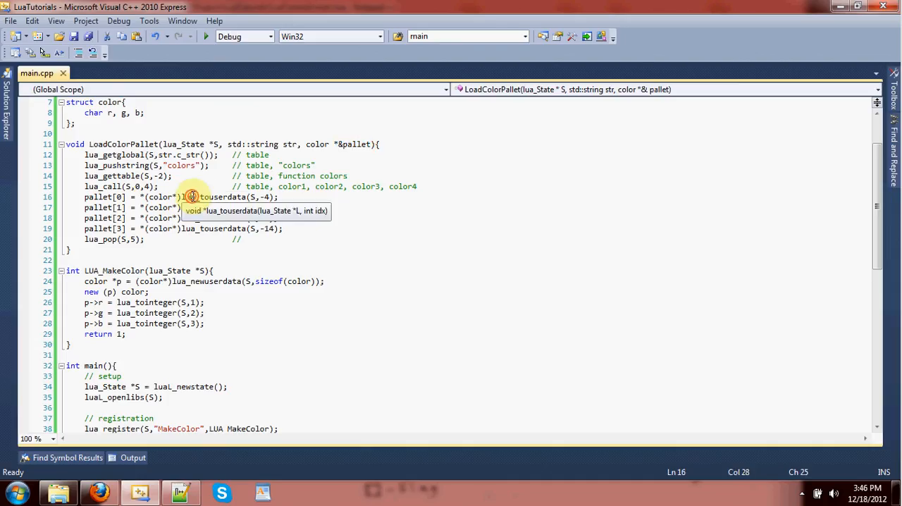
left_click(197, 229)
double_click(197, 228)
left_click(211, 197)
double_click(212, 208)
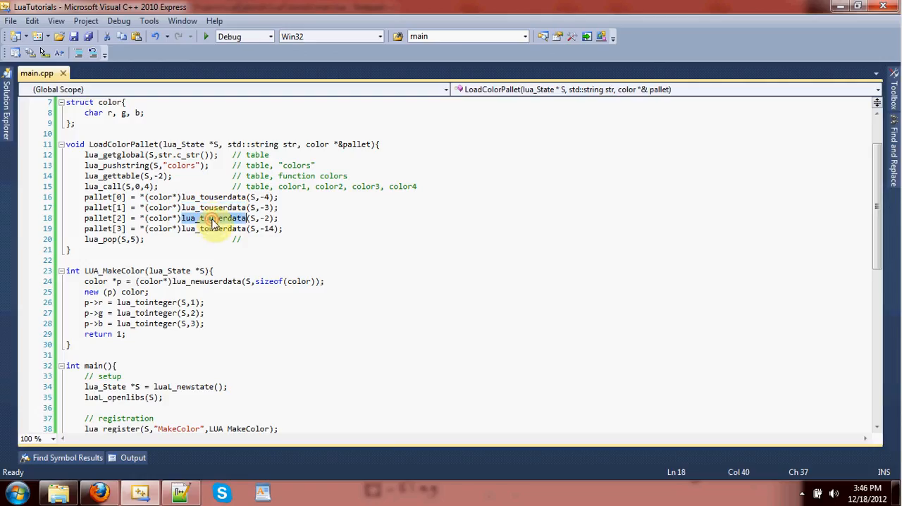
double_click(211, 229)
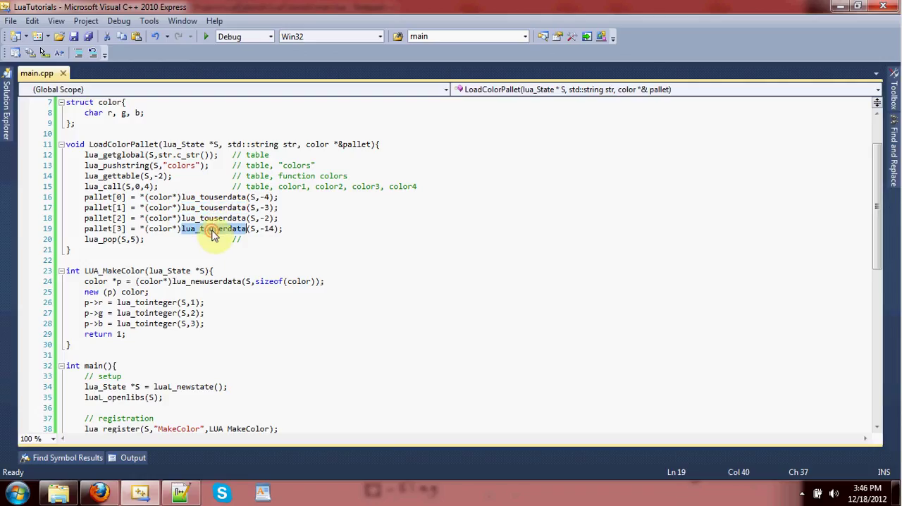
left_click(296, 211)
Step: Change the fourth palette entry's stack index from -14 to -1 and save main.cpp
left_click(276, 229)
key("BackSpace")
key("ctrl+s")
Step: Select the lua_touserdata(S,-4) call for the first palette entry on line 16
key("Up")
key("Up")
key("Up")
key("shift+ctrl+Left")
key("shift+ctrl+Left")
key("shift+Left")
key("shift+Left")
key("shift+Down")
key("shift+Up")
key("shift+Right")
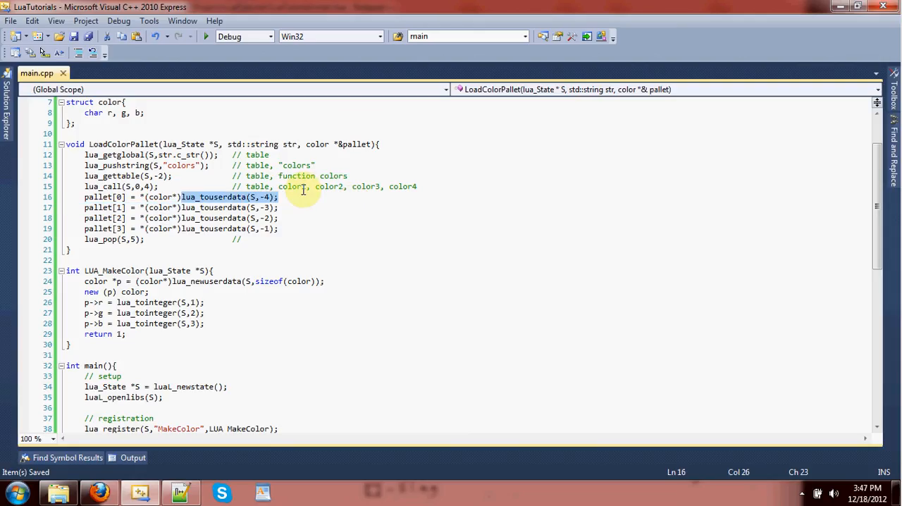
Step: Review color2, color3, color4 in the stack comment and the lua_pop line
double_click(325, 186)
double_click(366, 187)
double_click(395, 186)
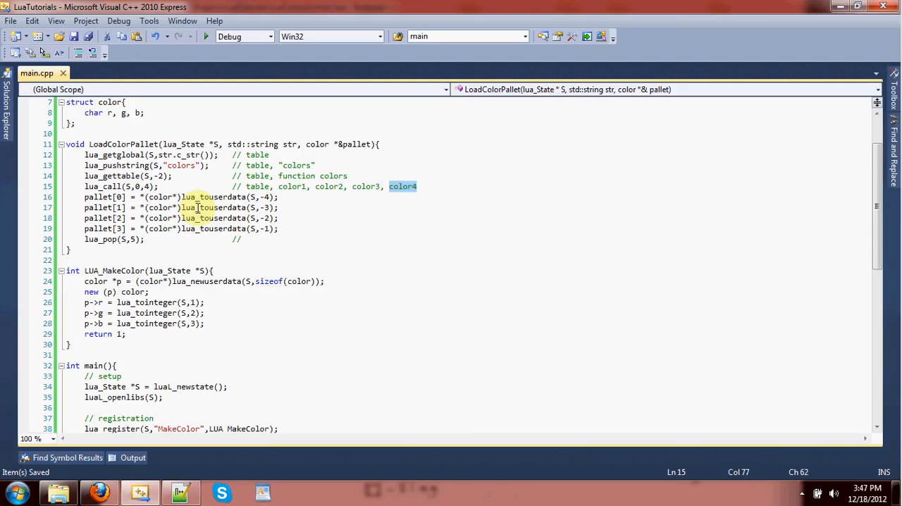
left_click_drag(85, 239, 242, 240)
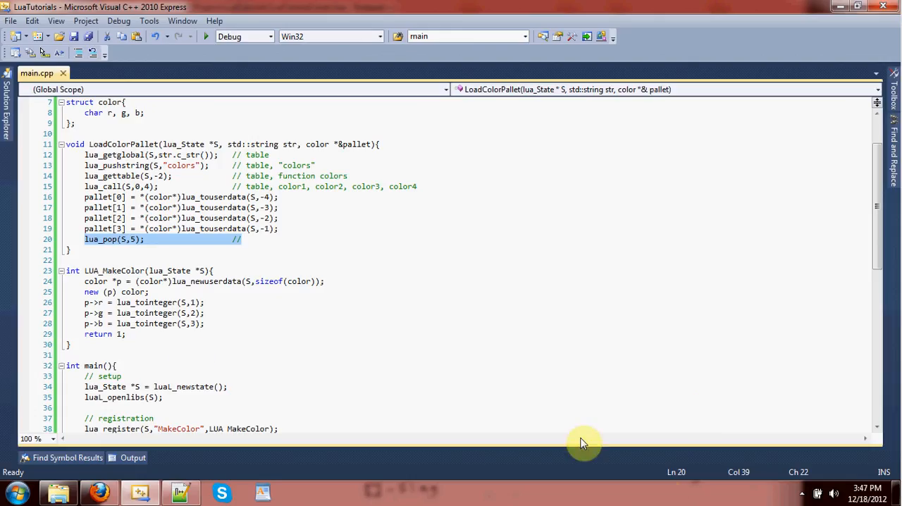
Step: Review main.cpp to LoadColorPallet's end, dismiss the Dropbox notification and show hidden tray icons
left_click(402, 353)
scroll(406, 256, "down", 3)
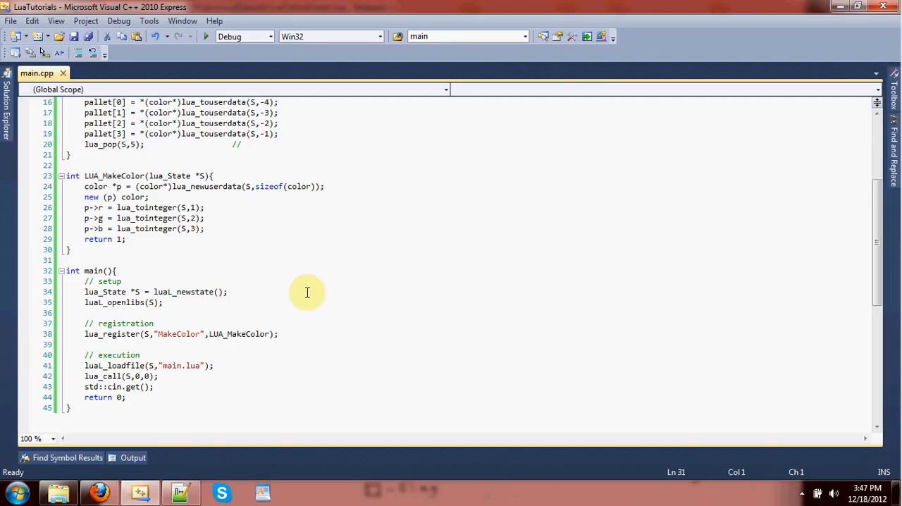
scroll(308, 299, "up", 5)
left_click(271, 312)
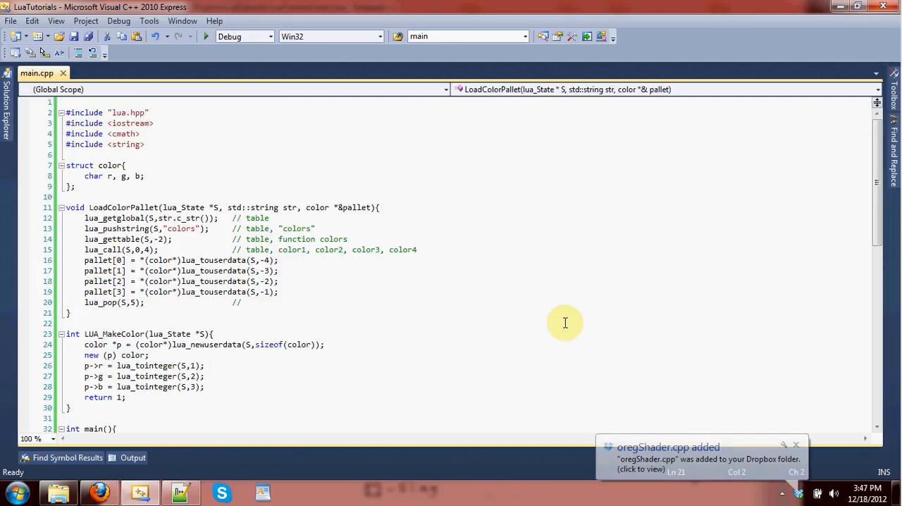
left_click(796, 445)
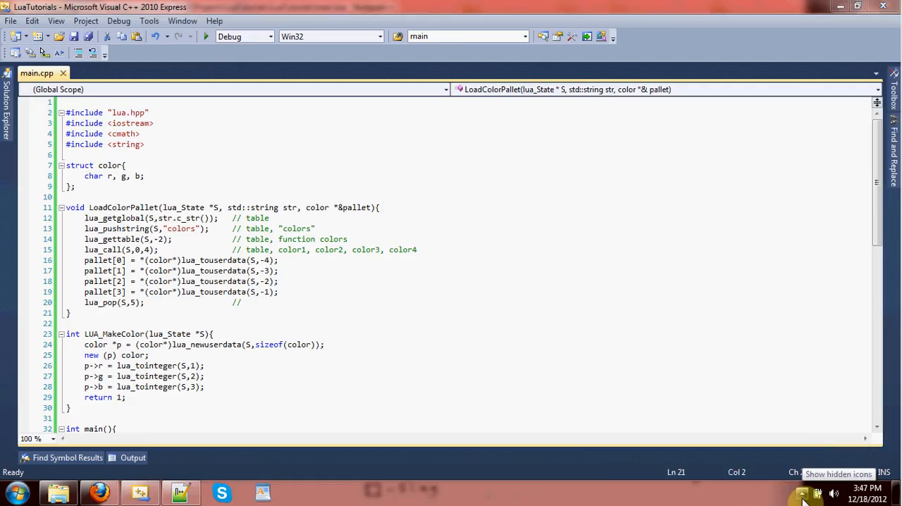
left_click(801, 493)
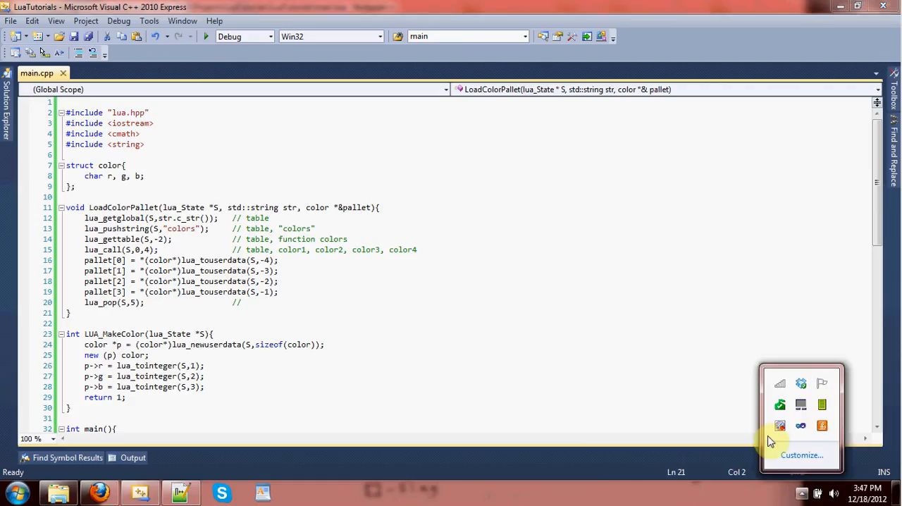